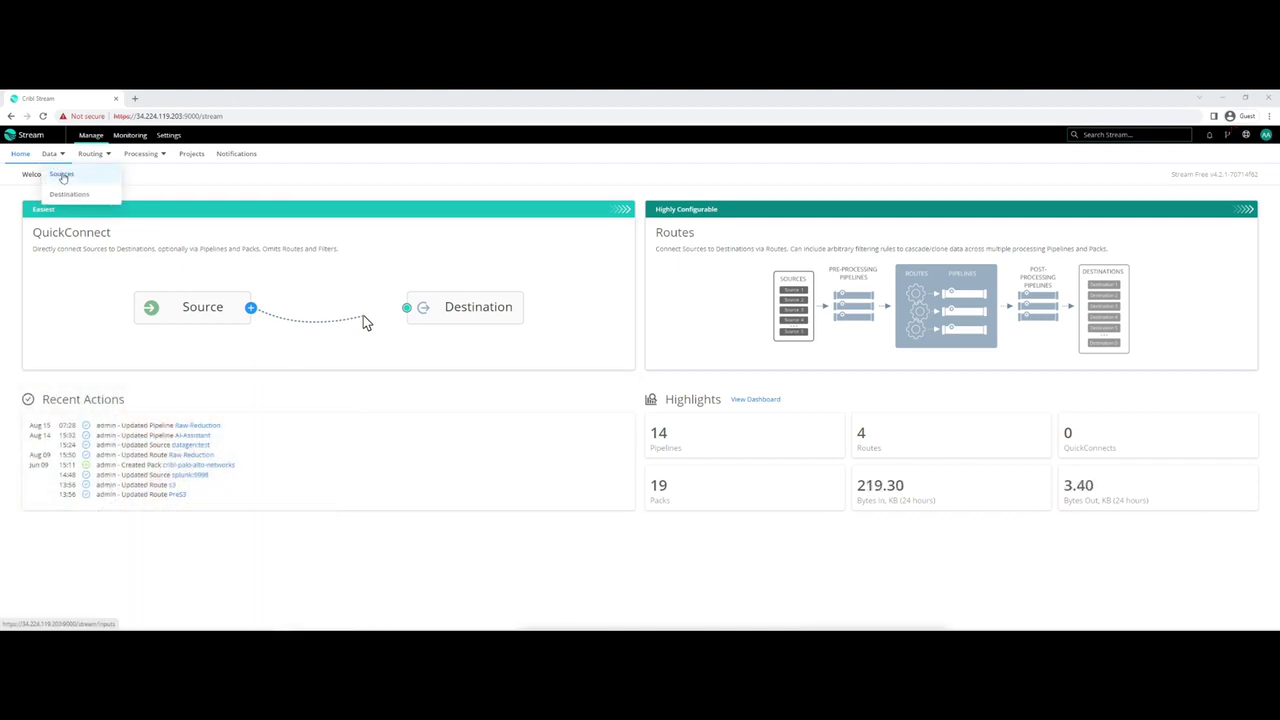
Step: Open the existing test source among the System and Internal Datagen sources
click(61, 174)
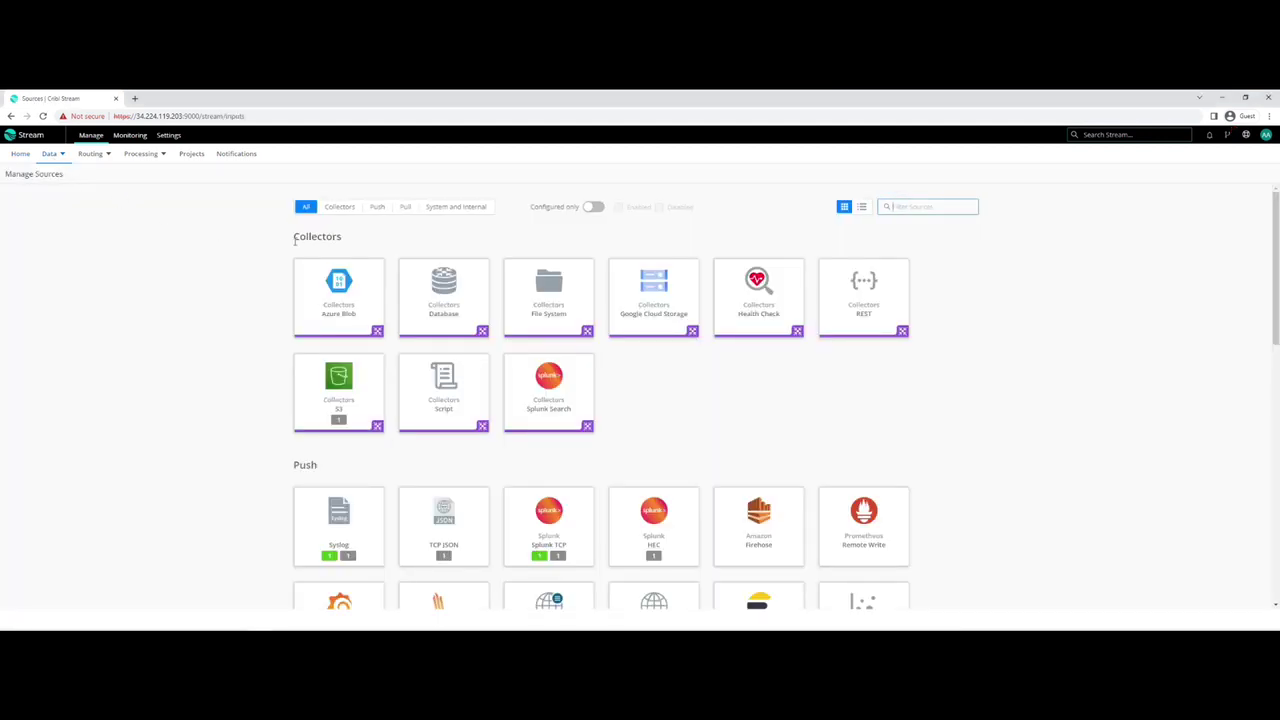
click(434, 209)
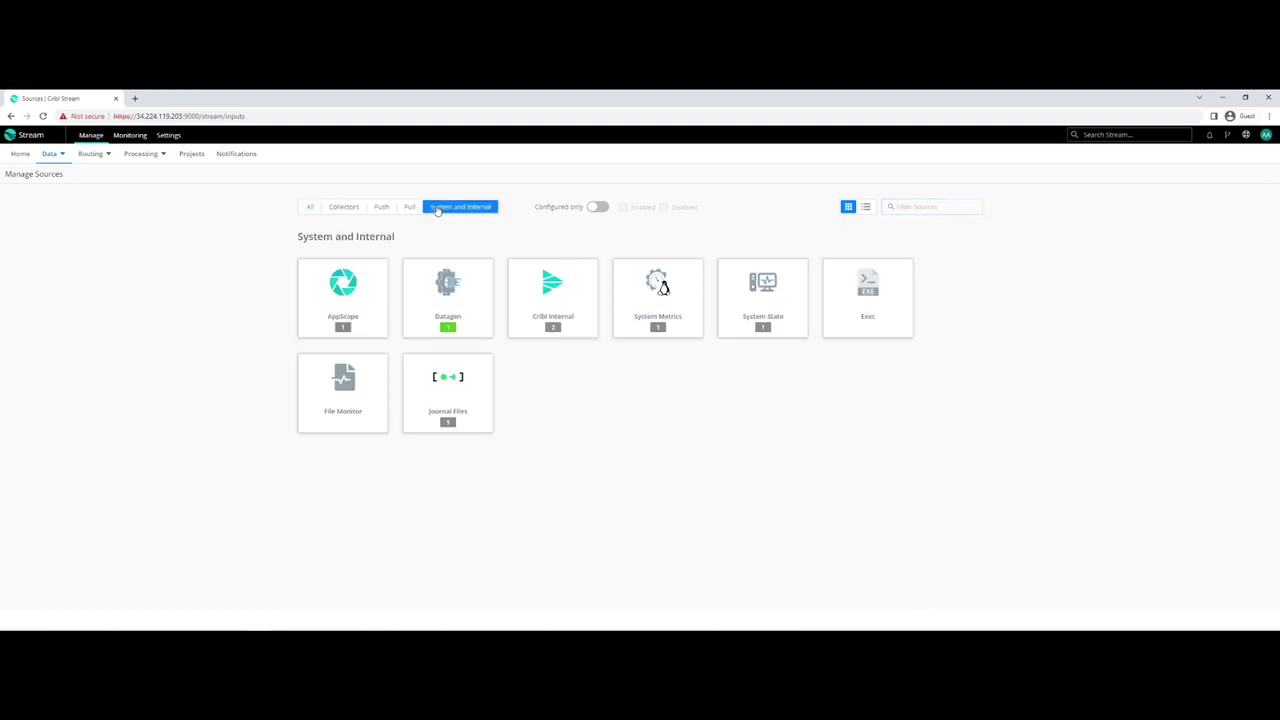
click(448, 295)
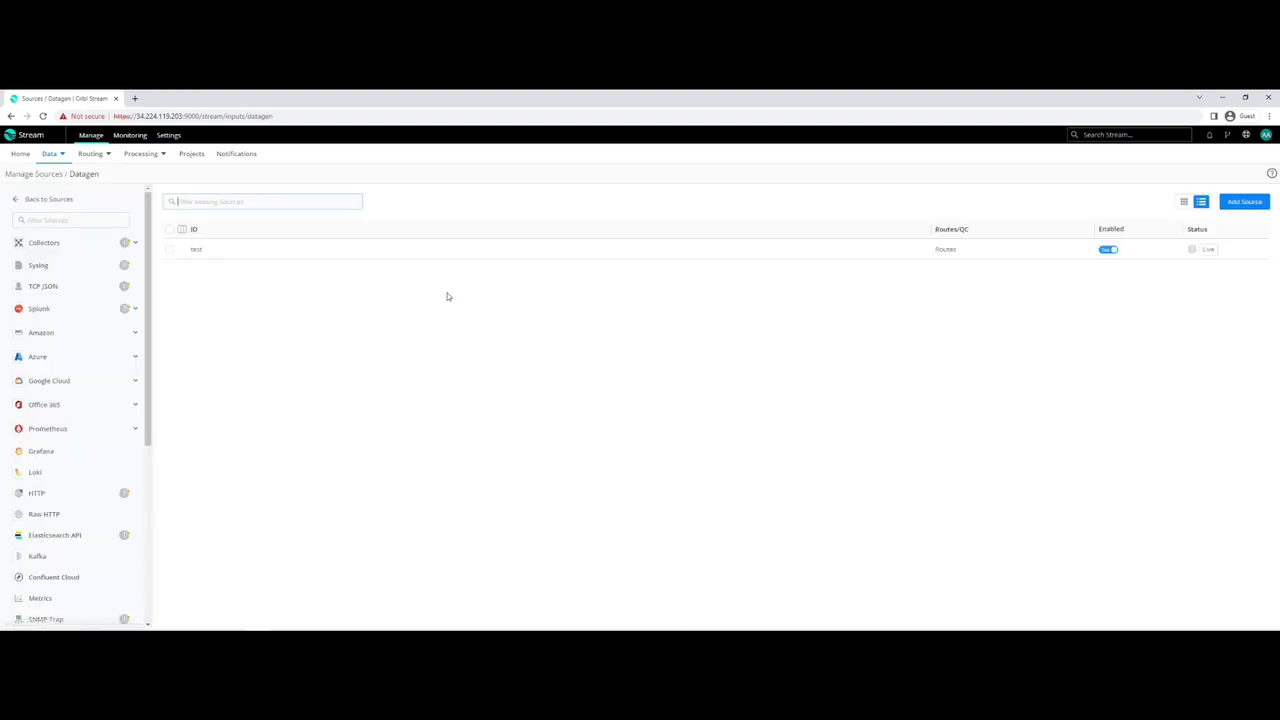
click(196, 249)
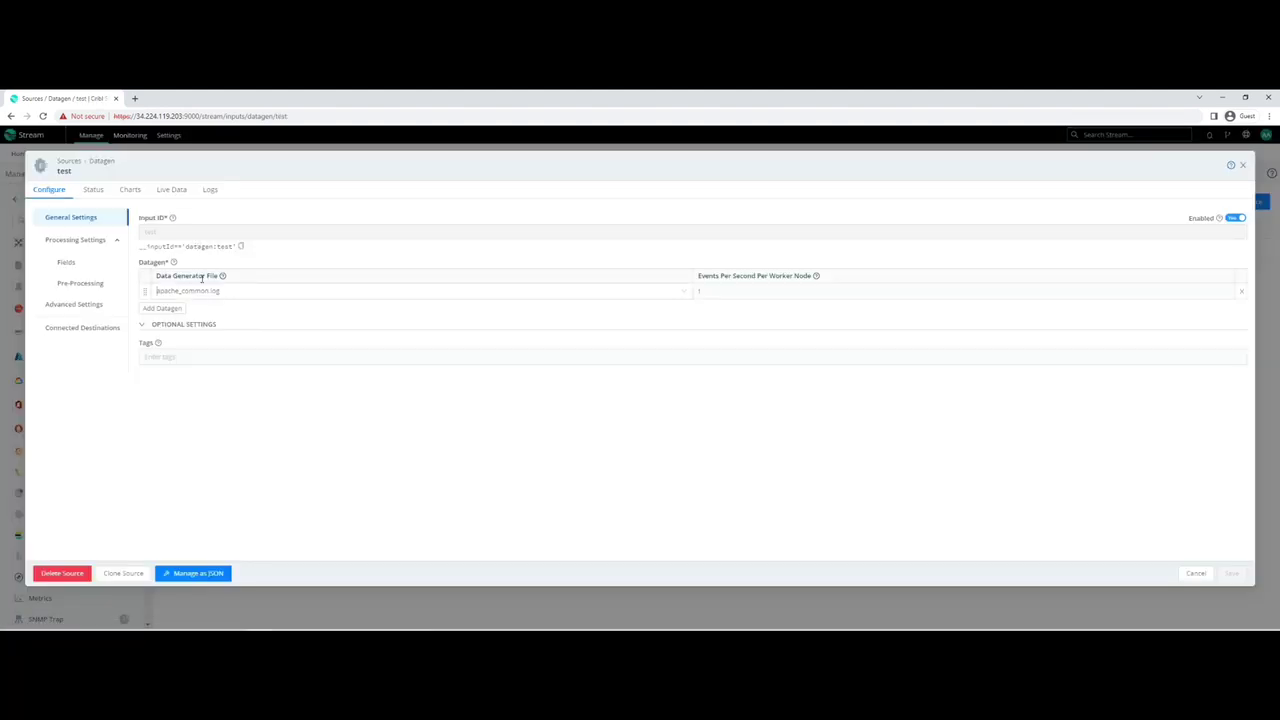
Step: Review the test source's available data generator files and its events-per-second setting, keeping apache_common.log selected
click(215, 292)
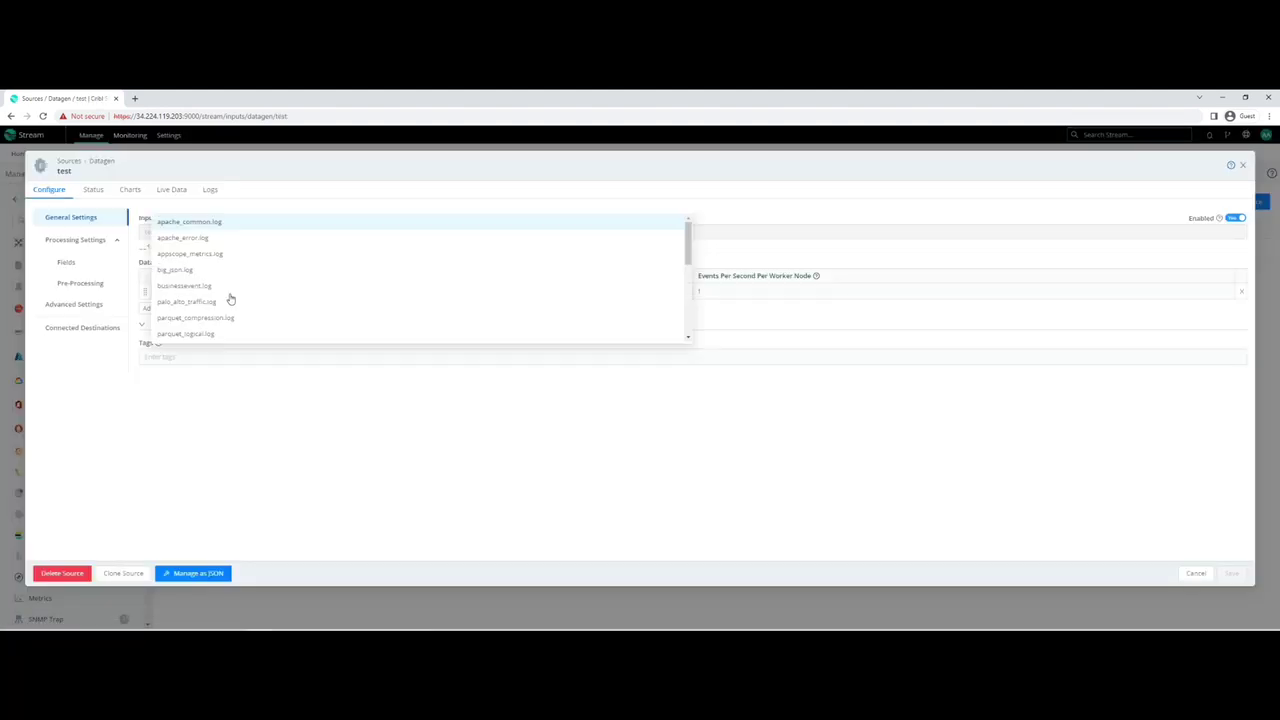
click(204, 229)
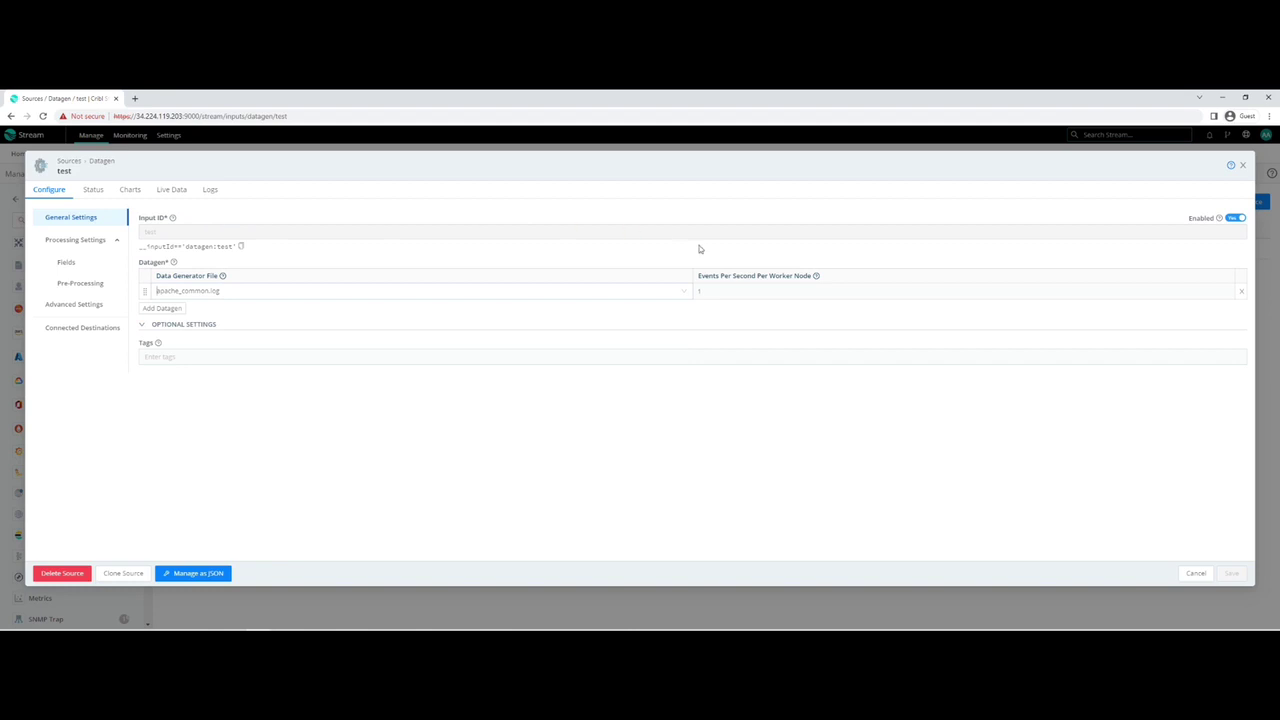
click(818, 289)
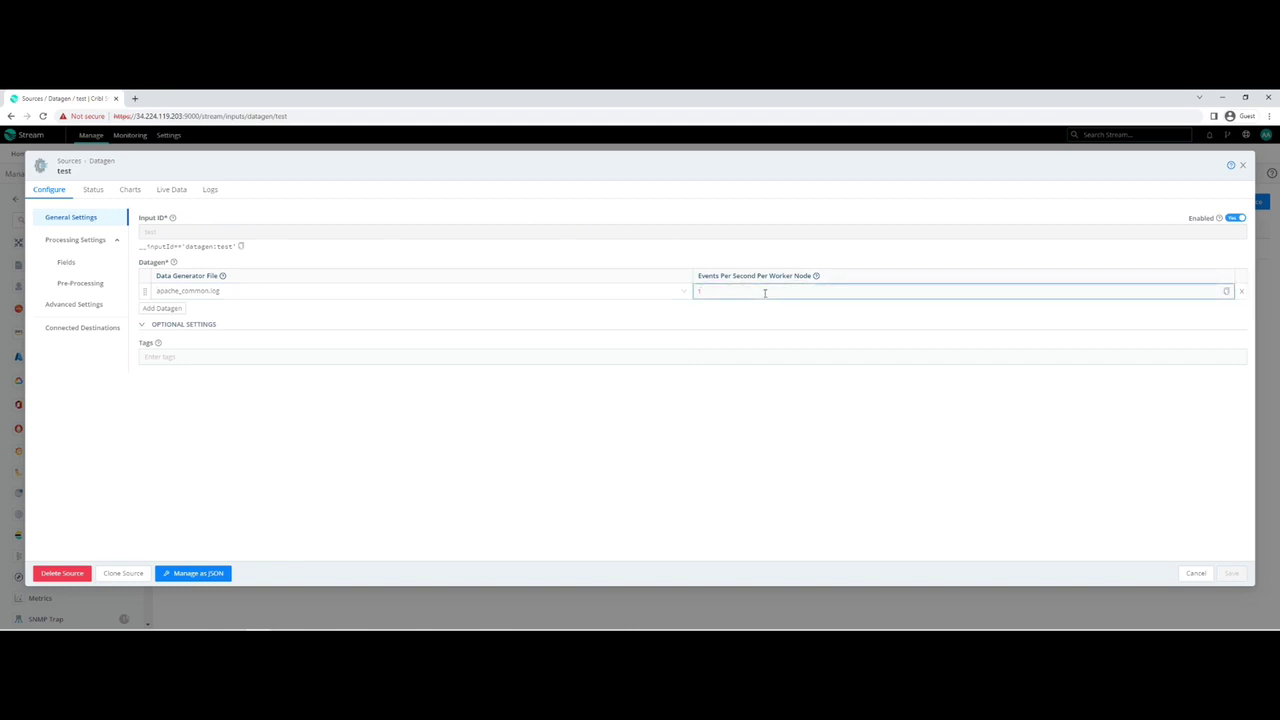
Step: Review the test source's index field and its connected destinations, closing the source without saving
click(70, 262)
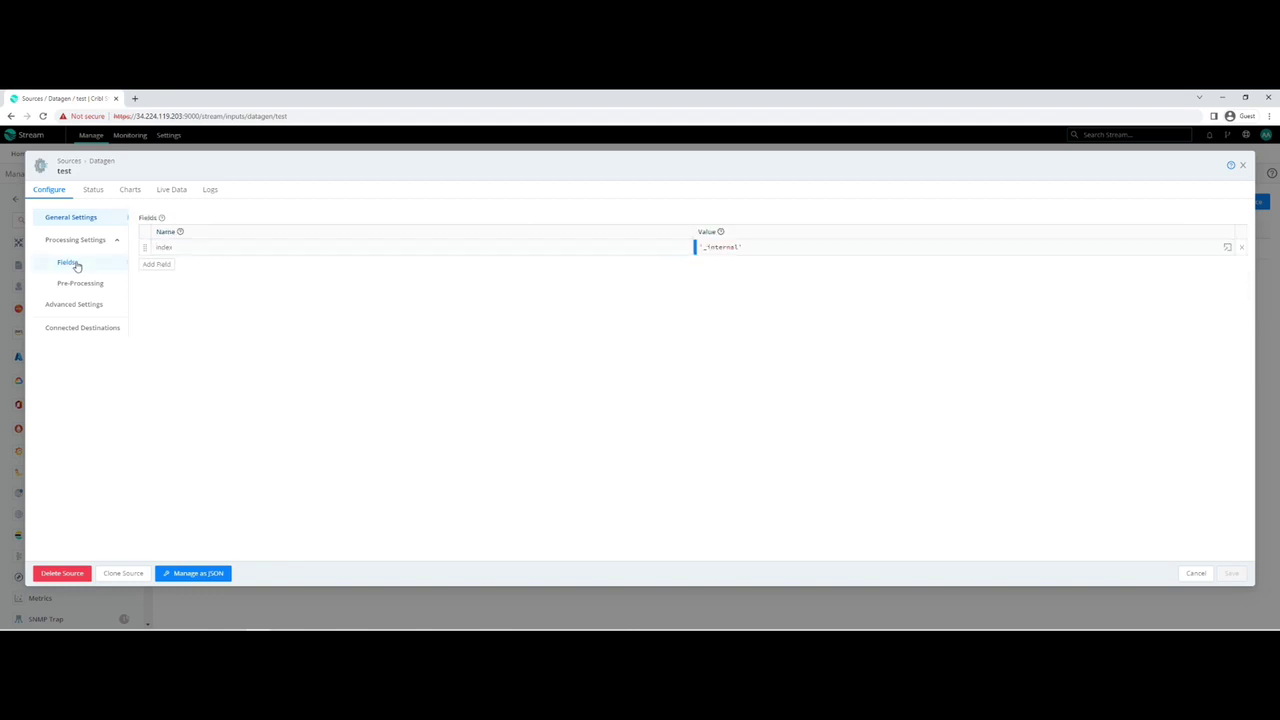
click(211, 245)
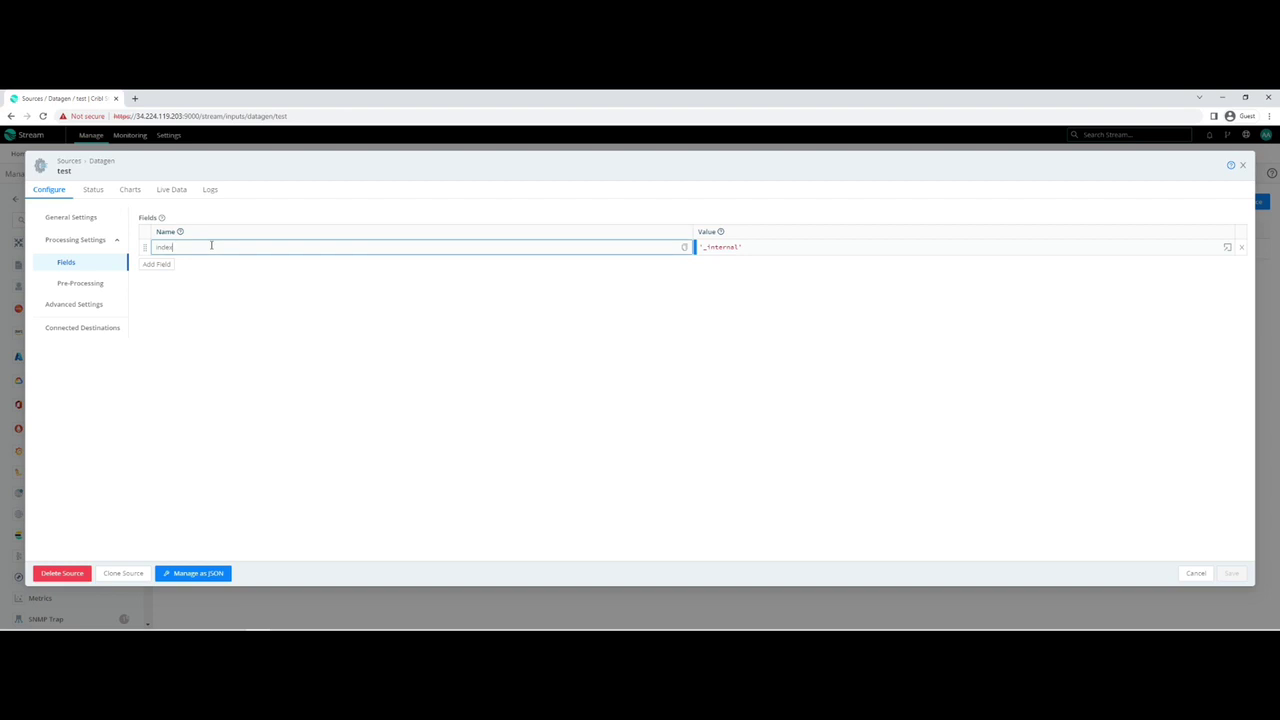
click(902, 247)
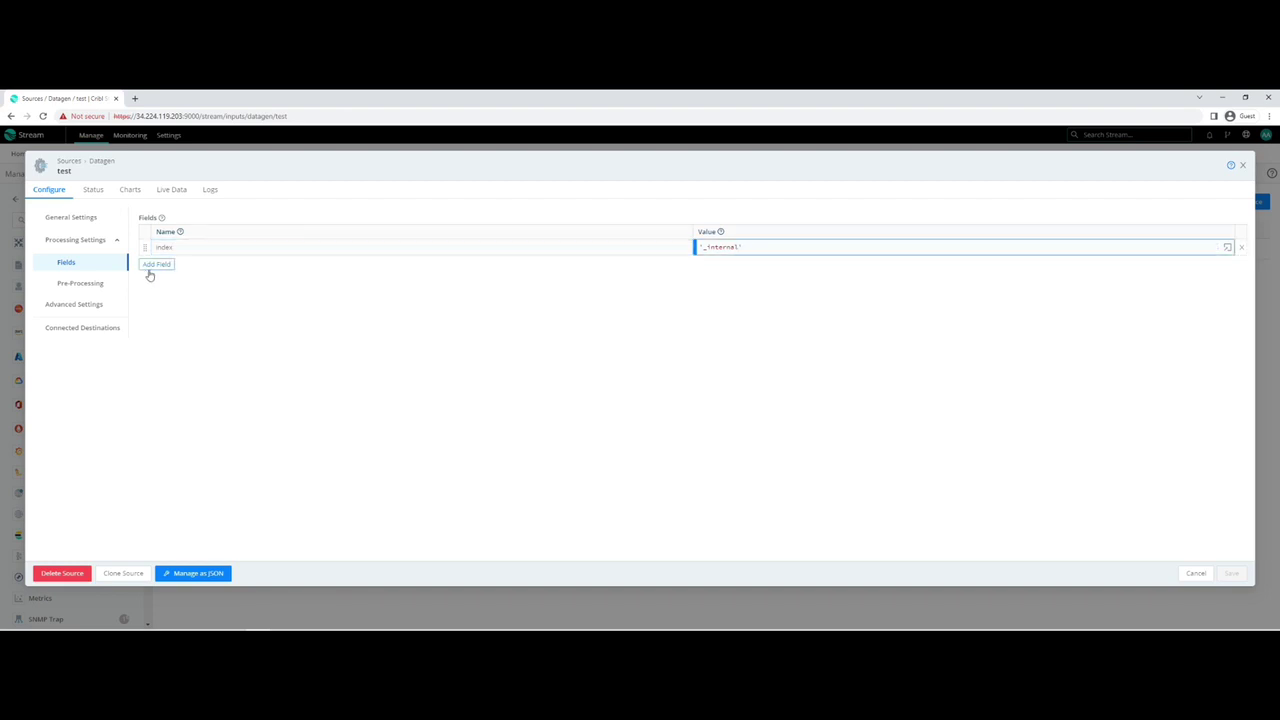
click(95, 329)
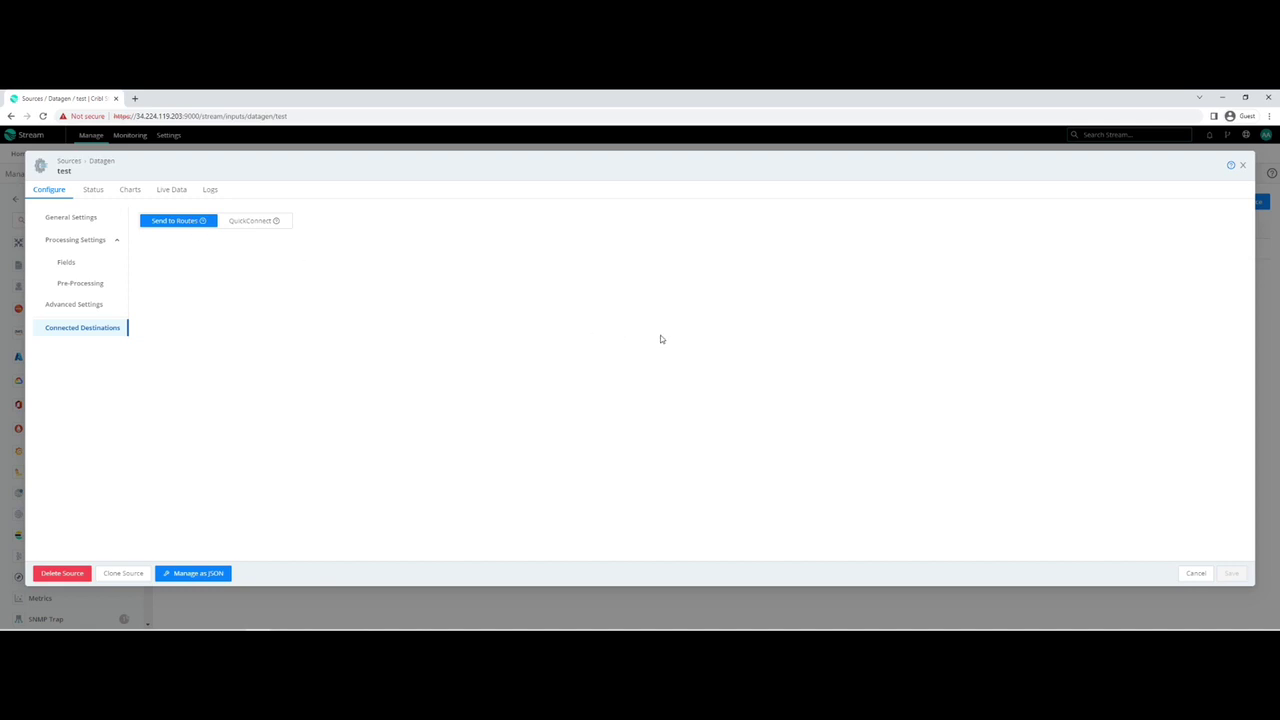
click(1206, 574)
Step: Open the data routes and expand the Data Reductions group to review its name and description
mouse_move(140, 160)
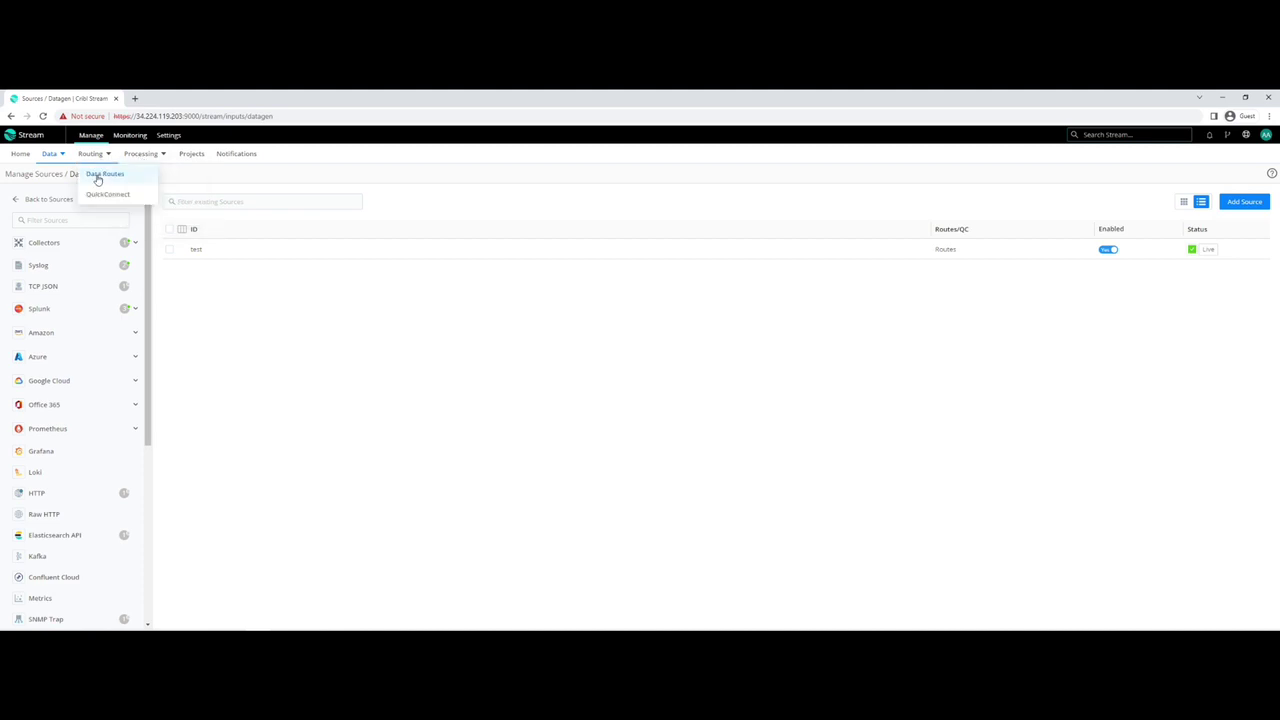
click(100, 175)
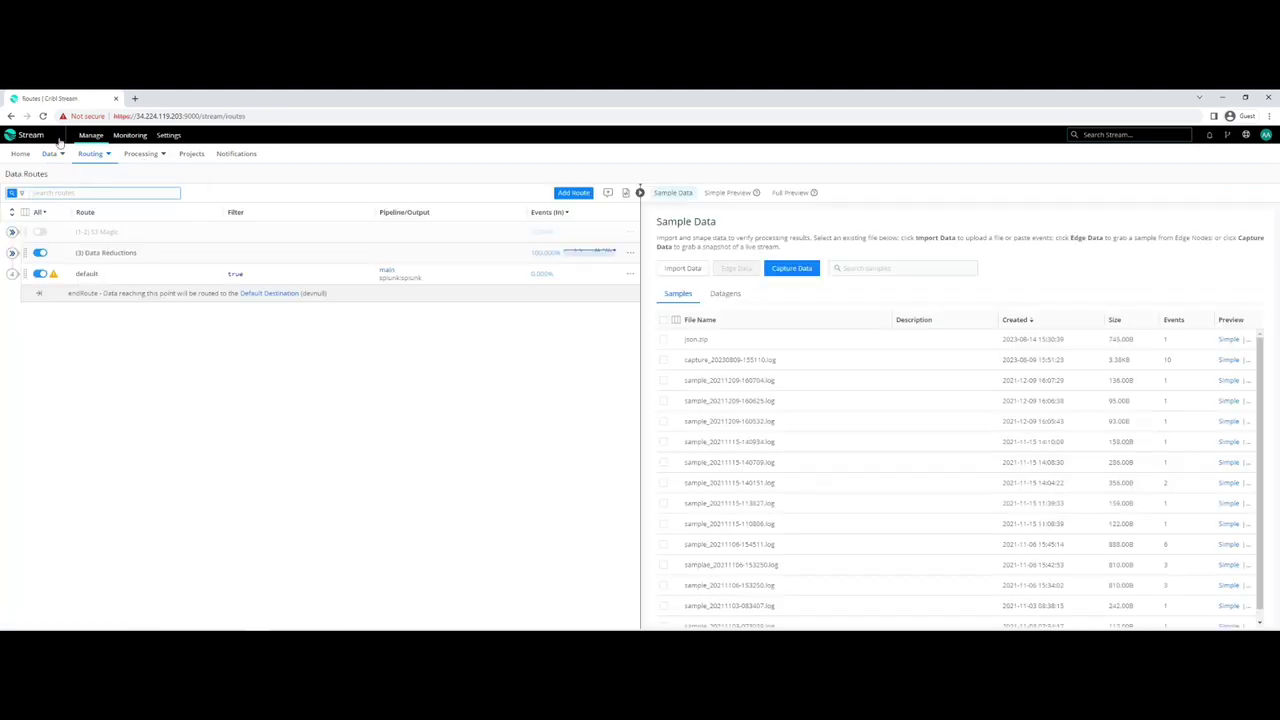
click(12, 253)
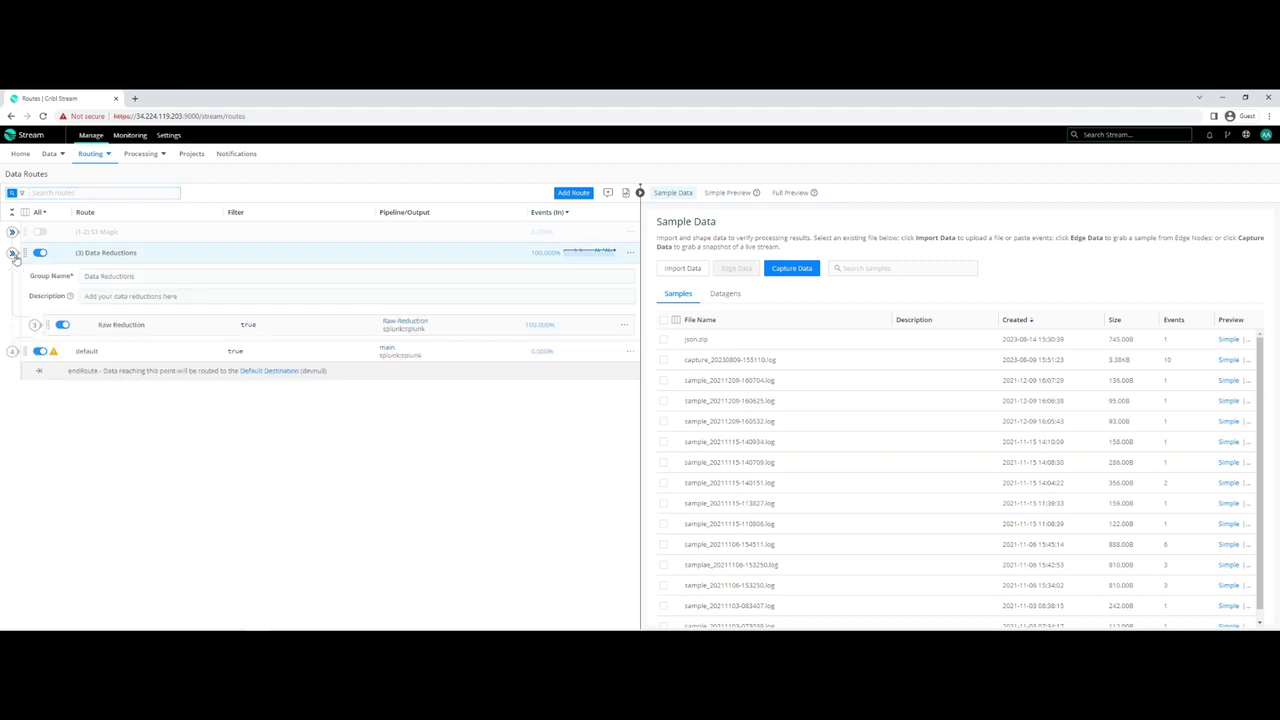
click(102, 279)
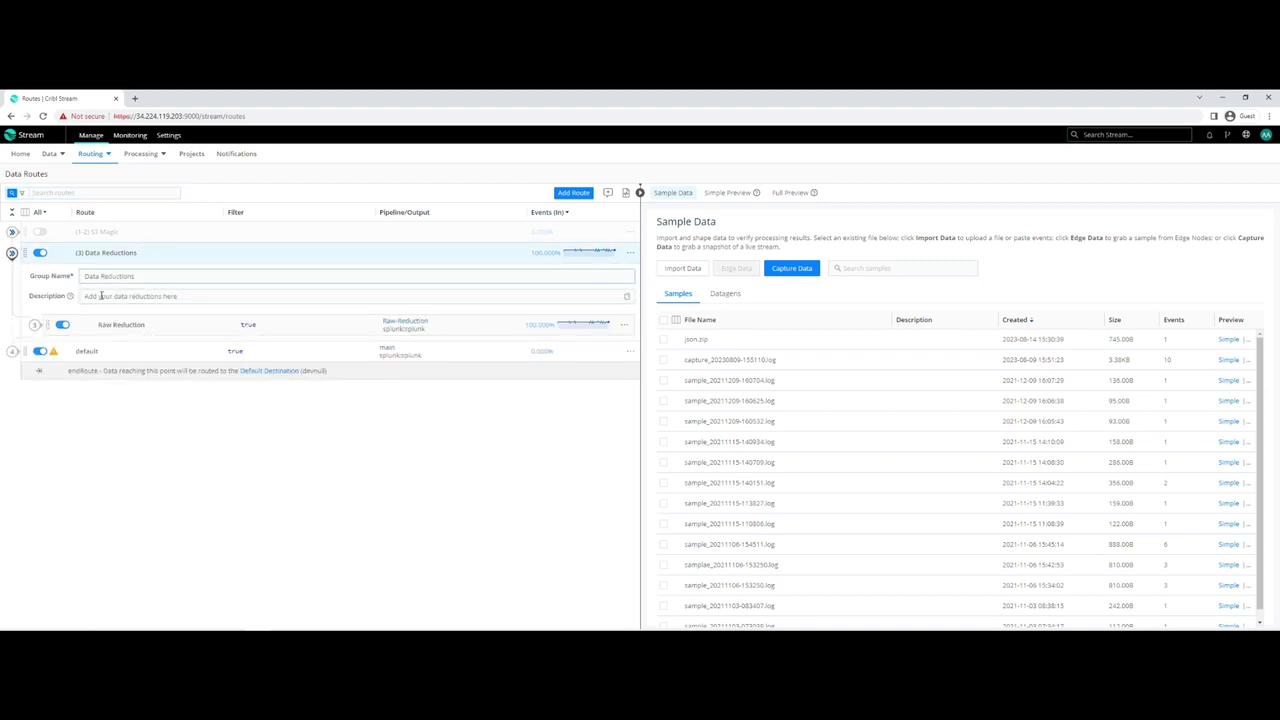
click(101, 297)
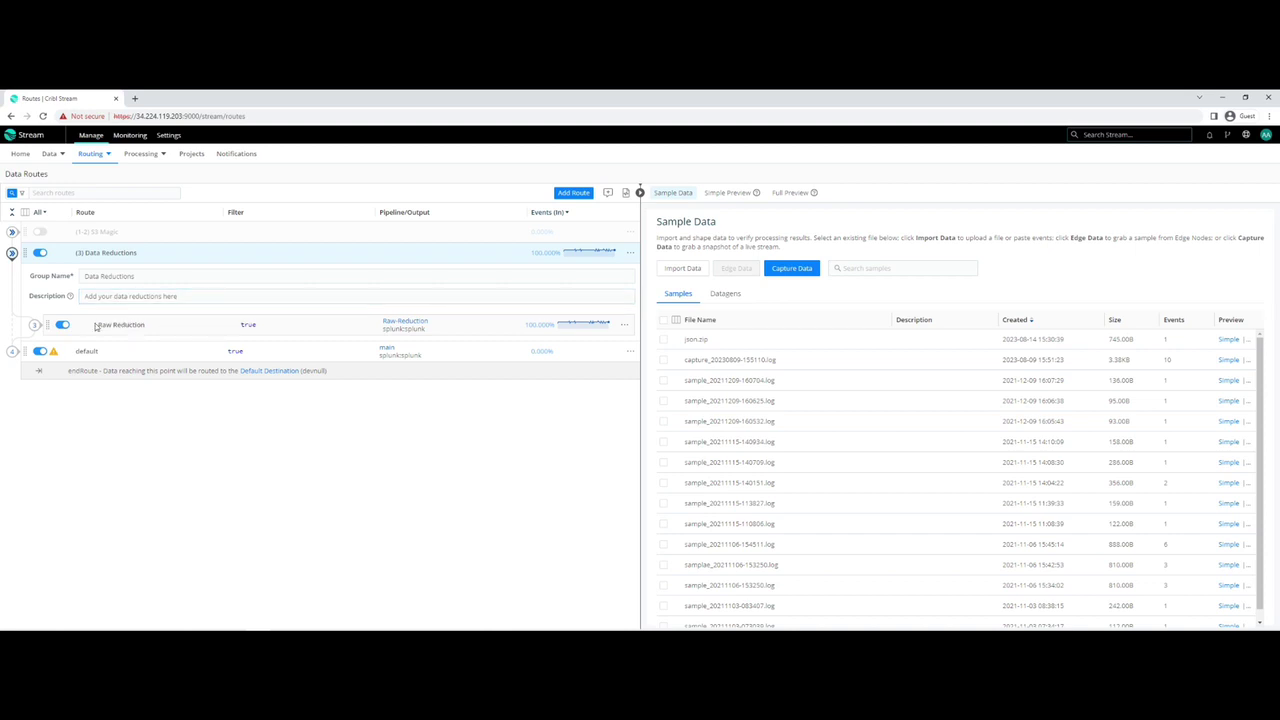
Step: Expand the Raw Reduction route and examine its filter, route name and pipeline/output assignment
click(34, 326)
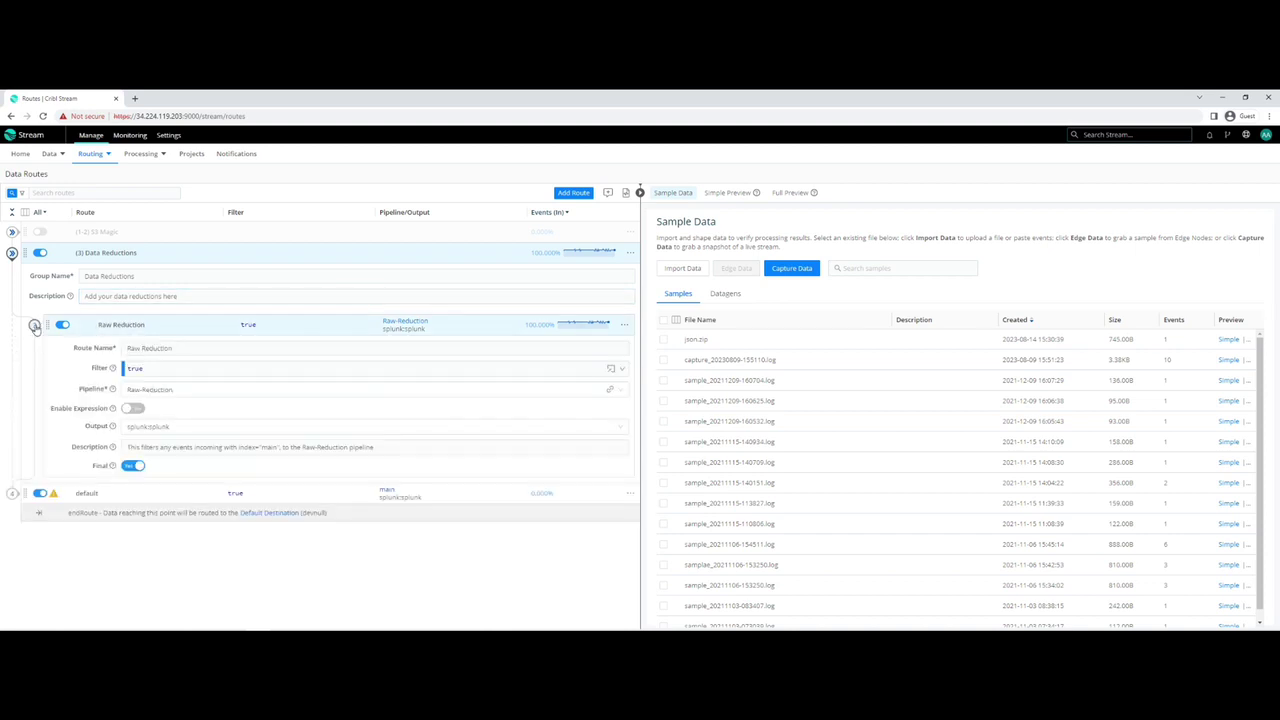
click(133, 369)
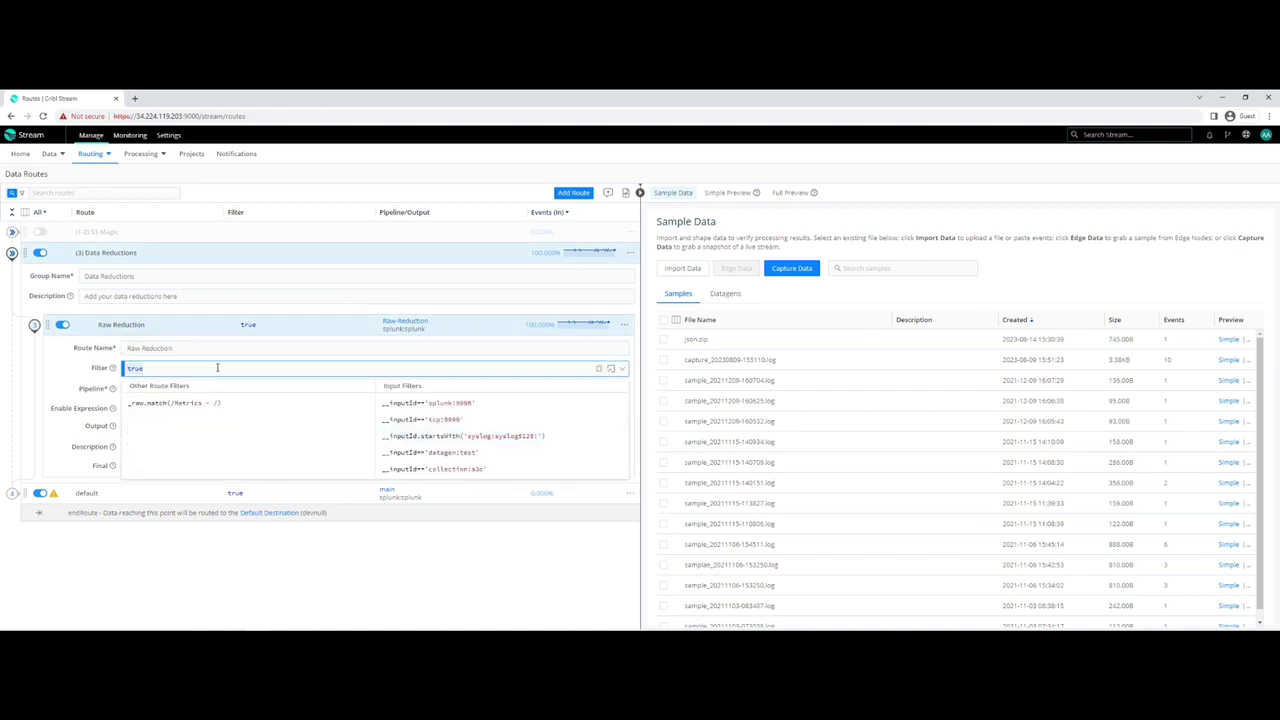
click(394, 349)
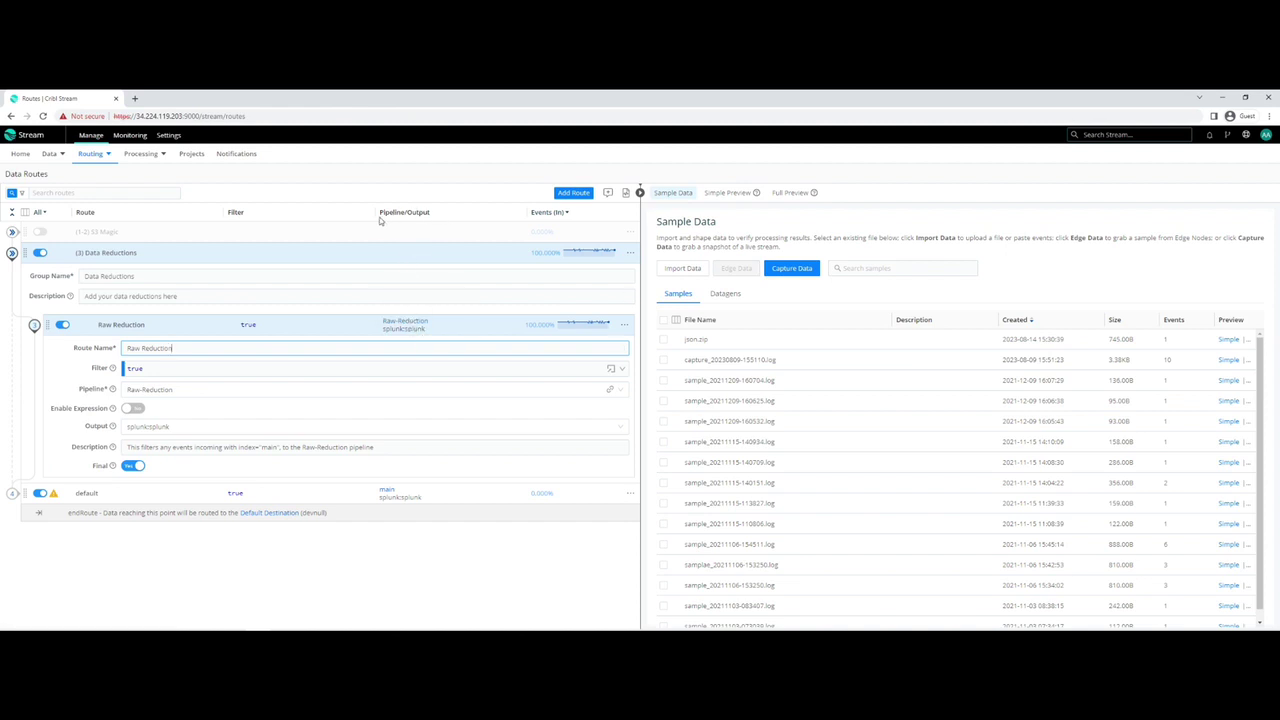
drag(380, 221, 436, 219)
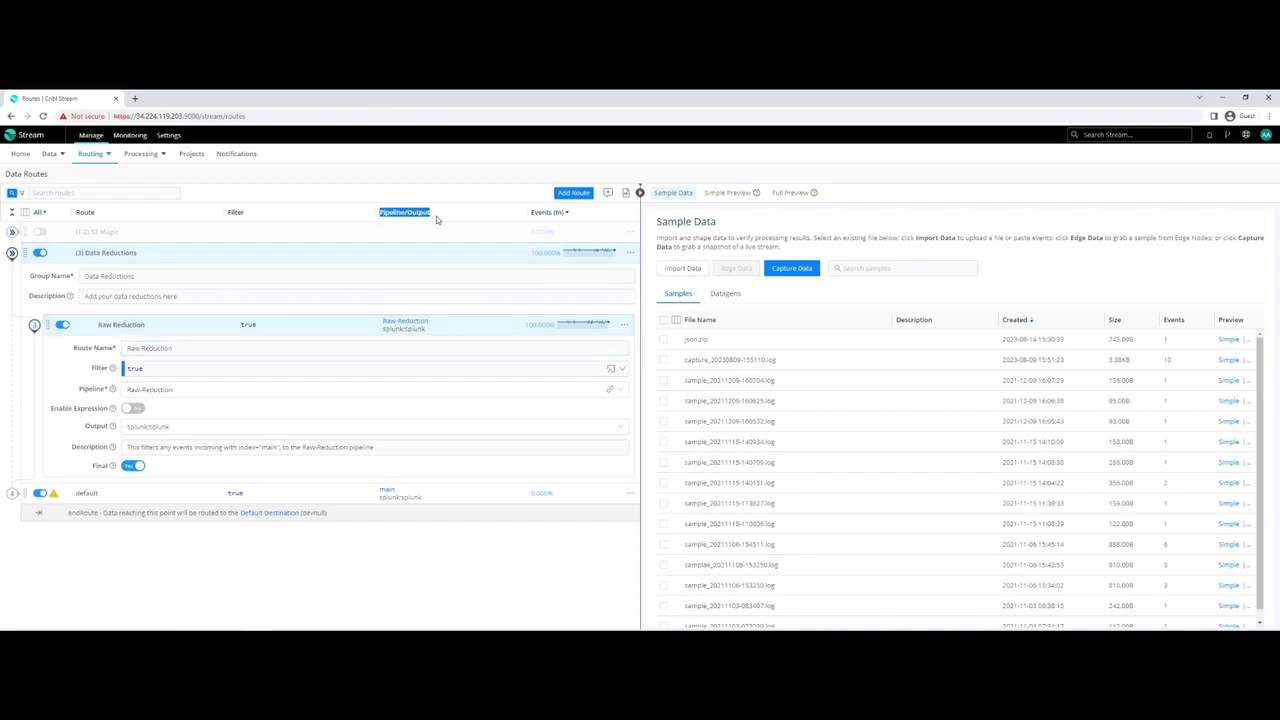
Step: Open the Raw-Reduction pipeline from its route and inspect the Regex Extract and Mask functions, collapsing both again
click(404, 325)
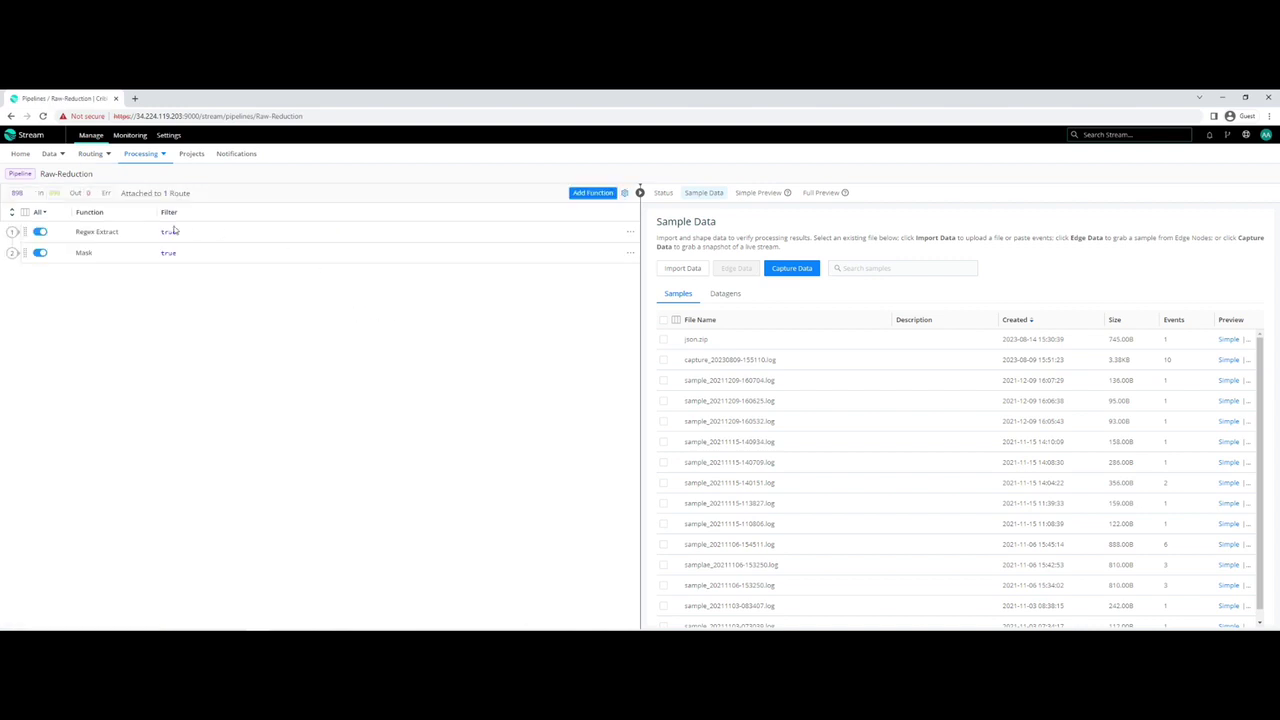
click(11, 232)
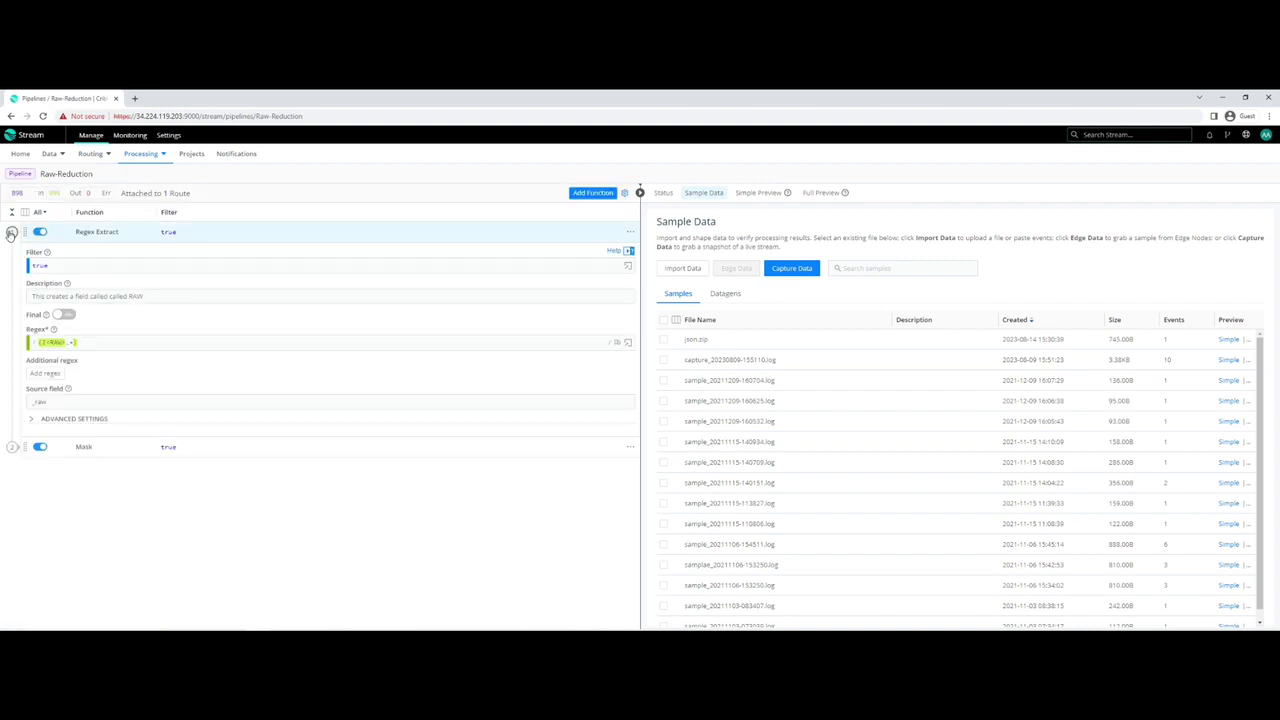
click(12, 447)
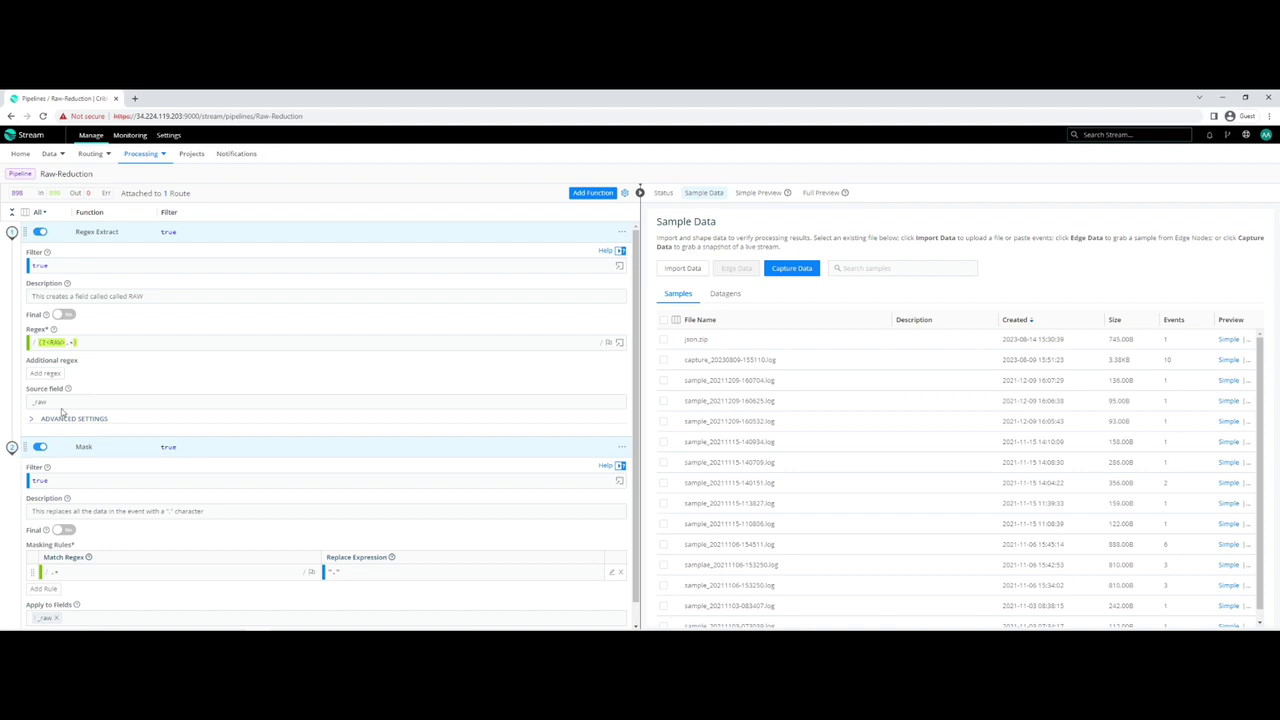
click(13, 448)
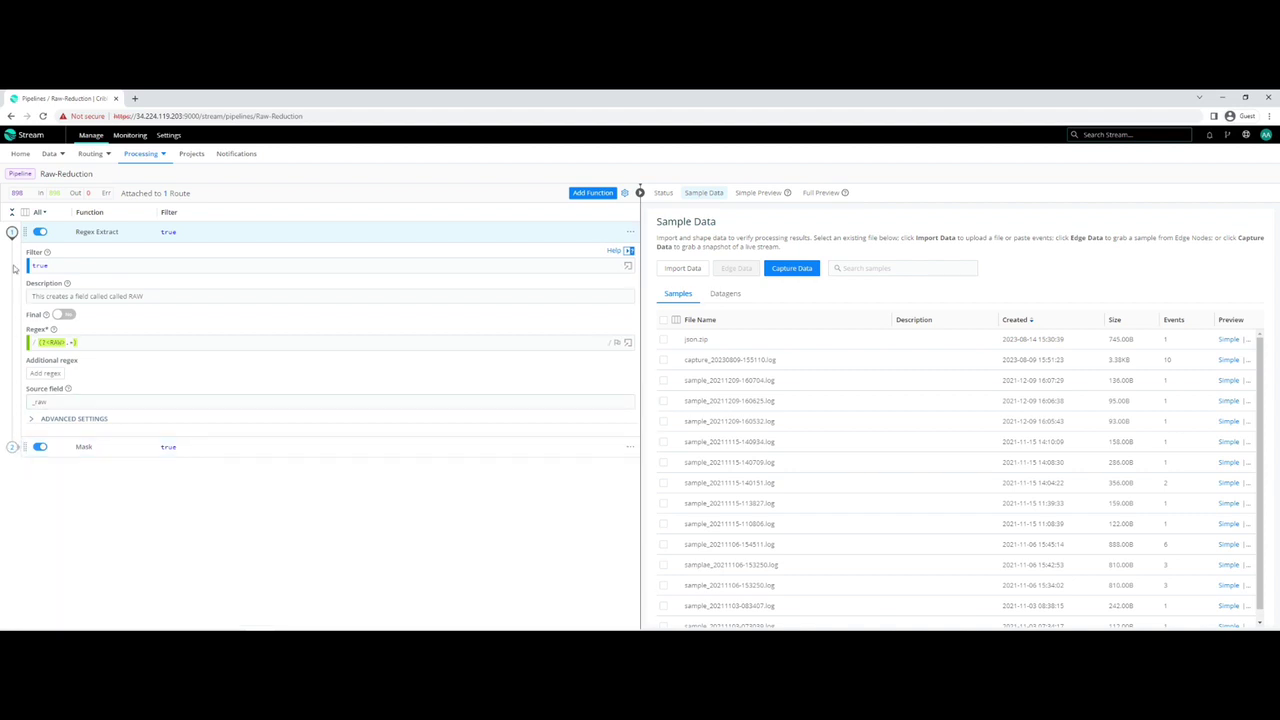
click(12, 232)
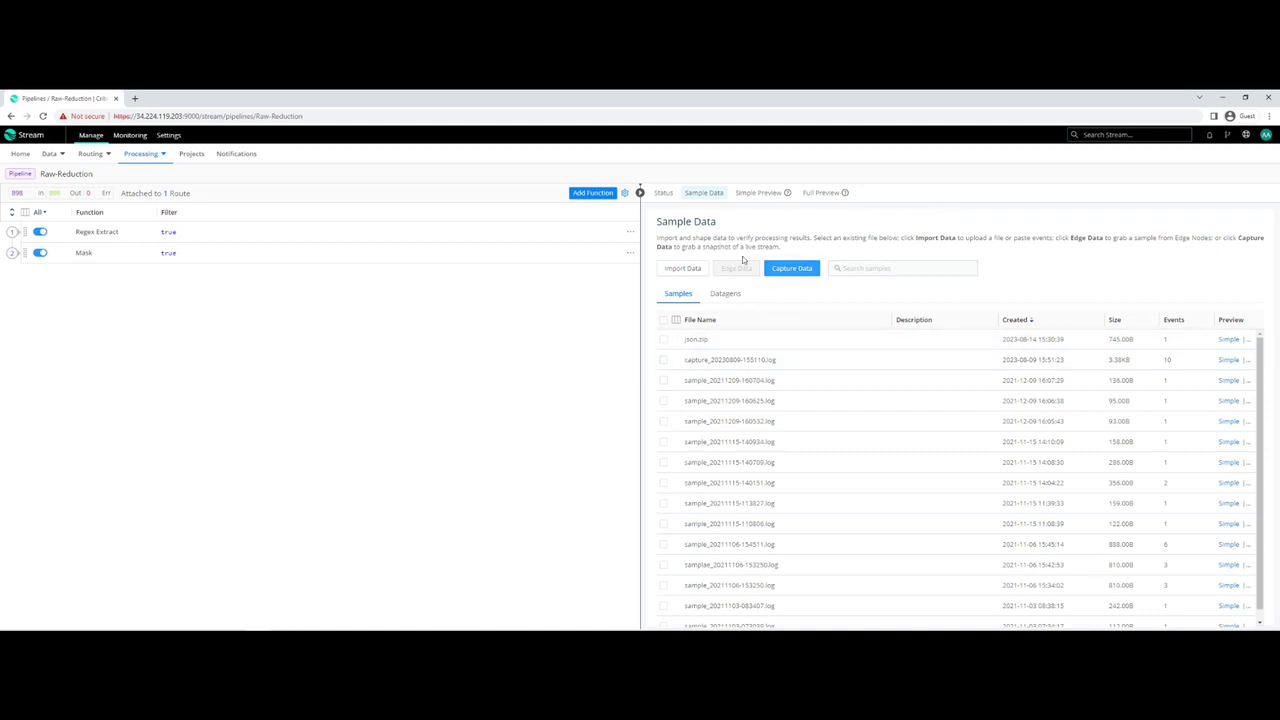
Step: Hide the sample data pane beside the pipeline functions and bring it back
click(640, 193)
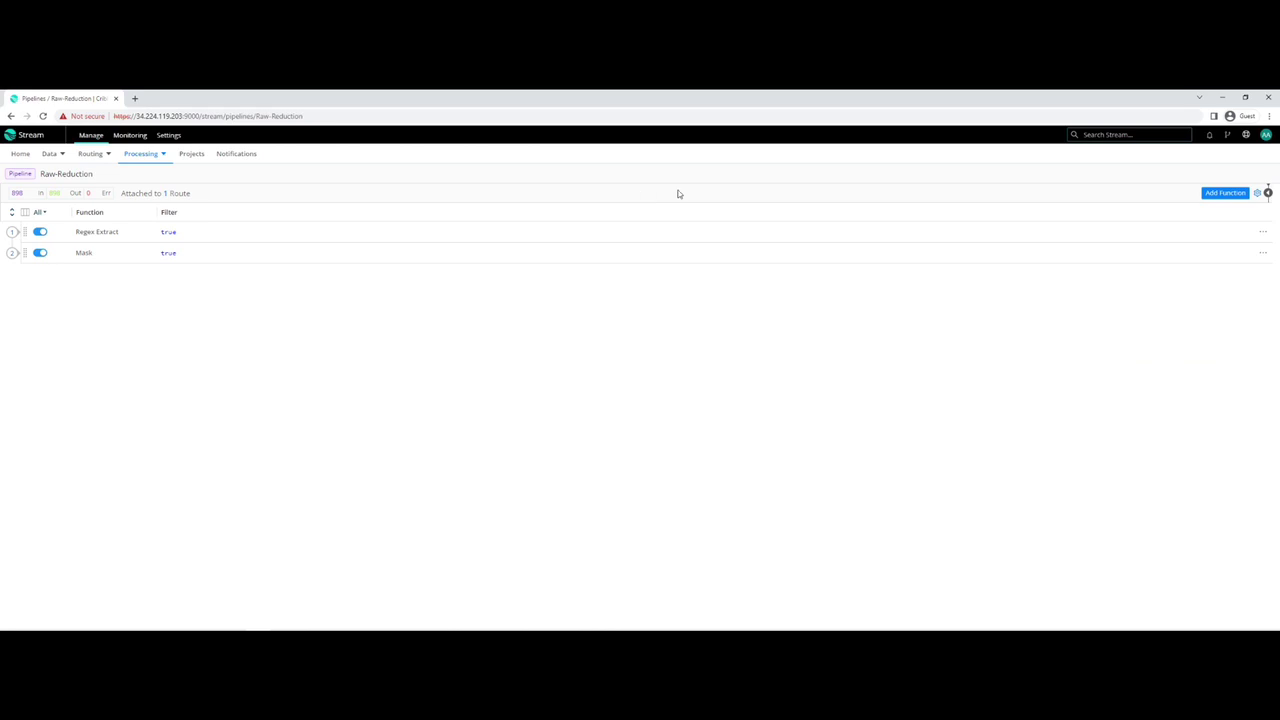
click(1270, 193)
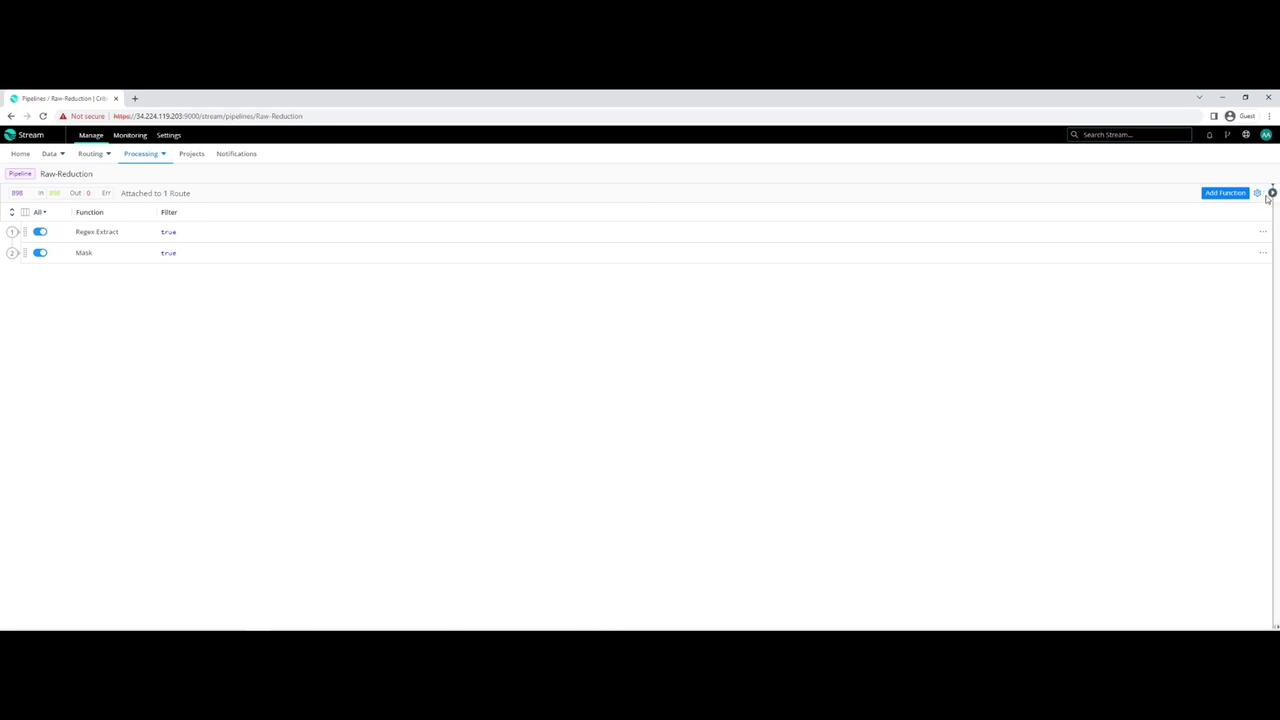
click(1272, 196)
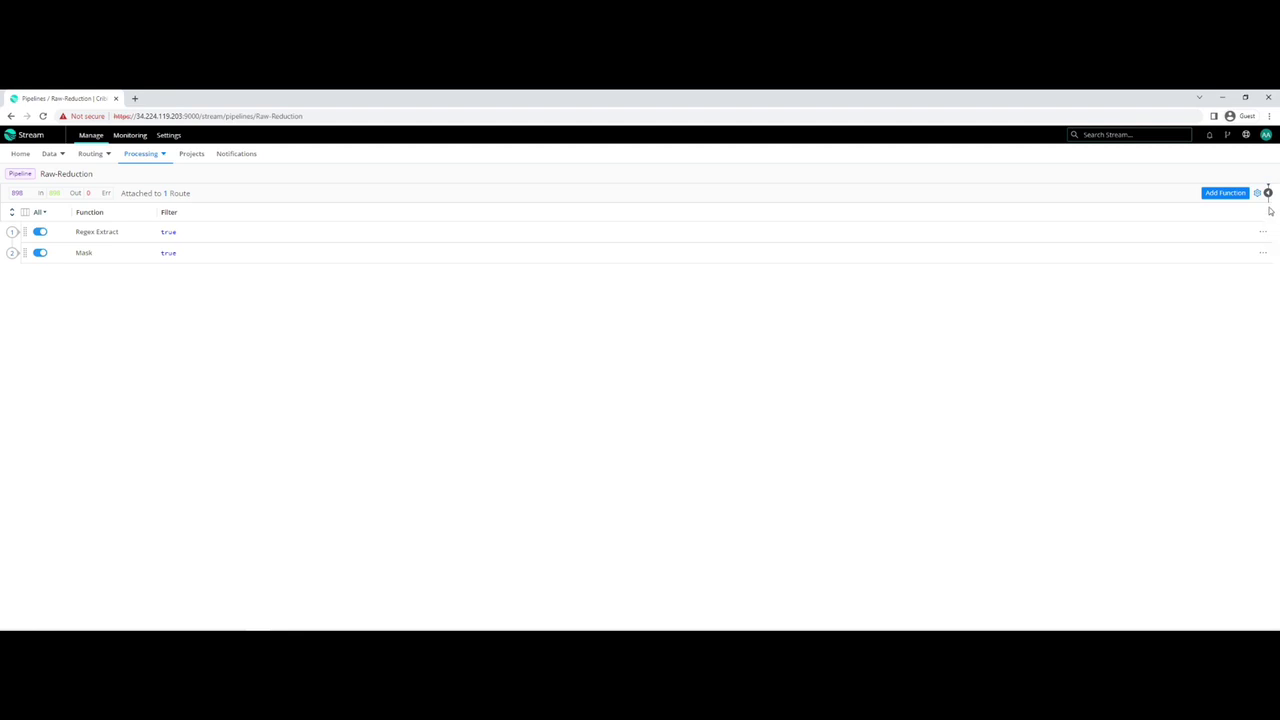
click(1268, 193)
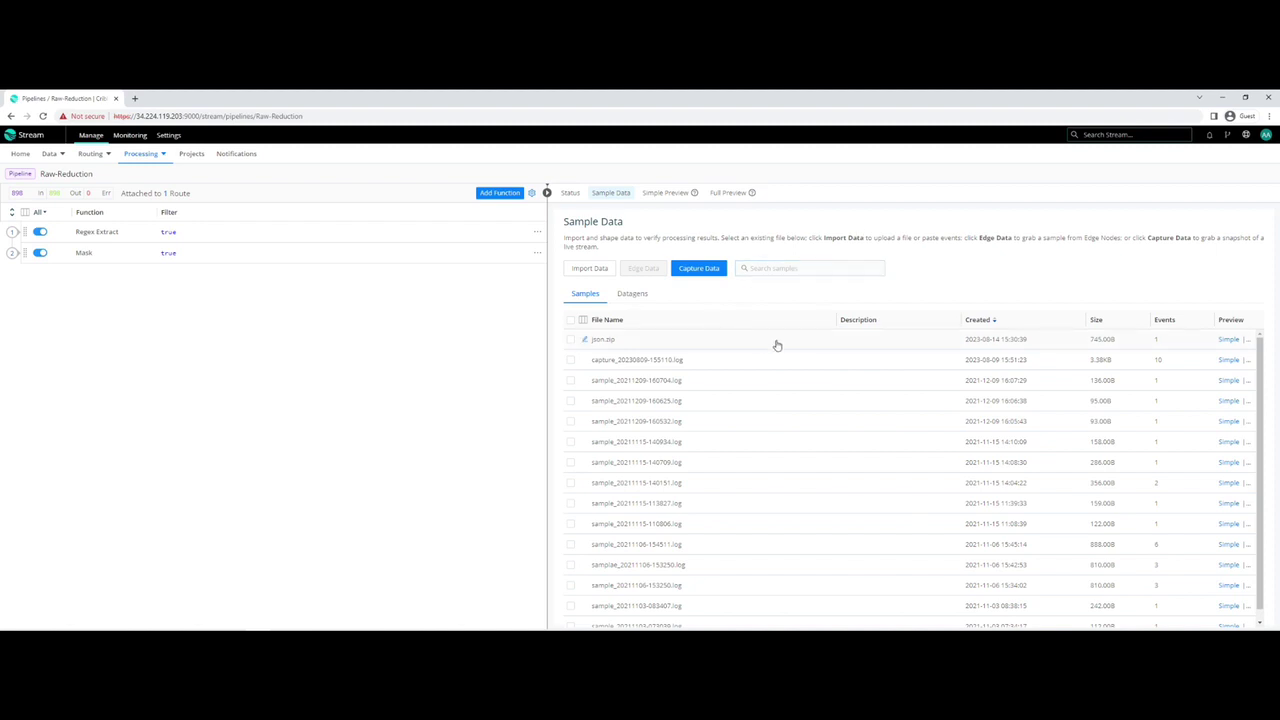
Step: Start a sample data capture with the filter expression true, capturing at "4. Before the Destination"
click(715, 272)
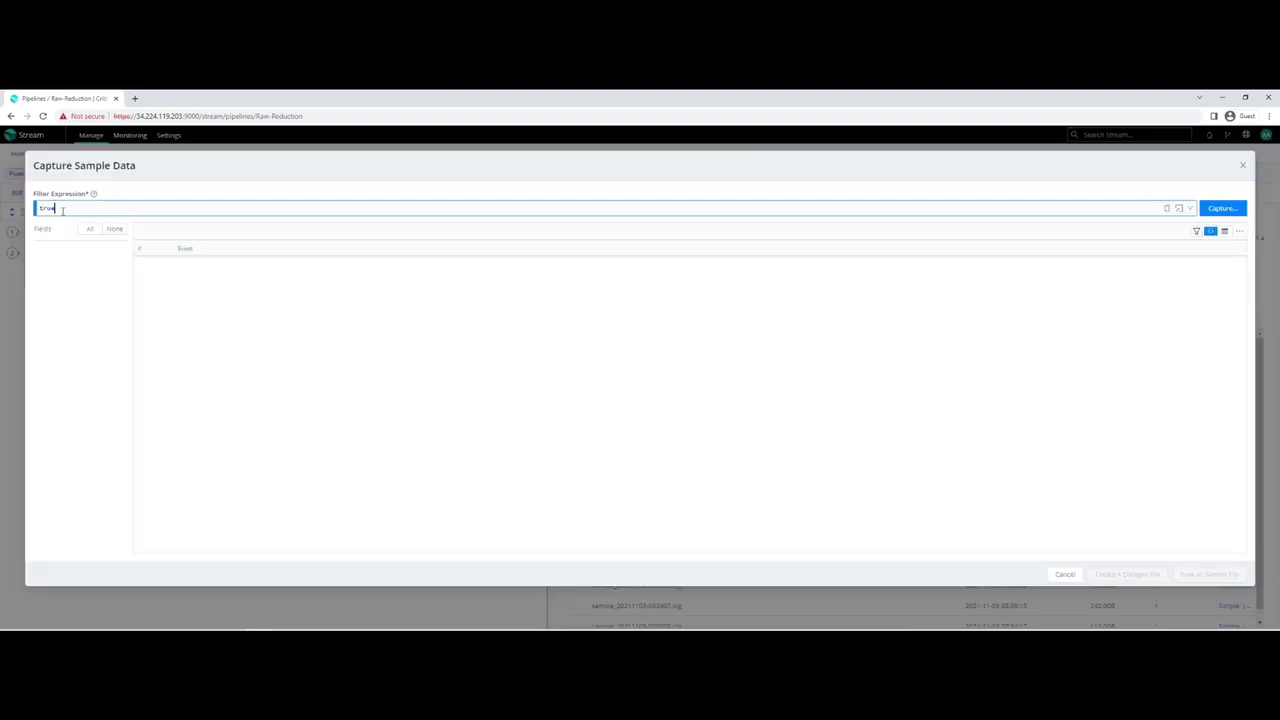
drag(56, 212, 28, 215)
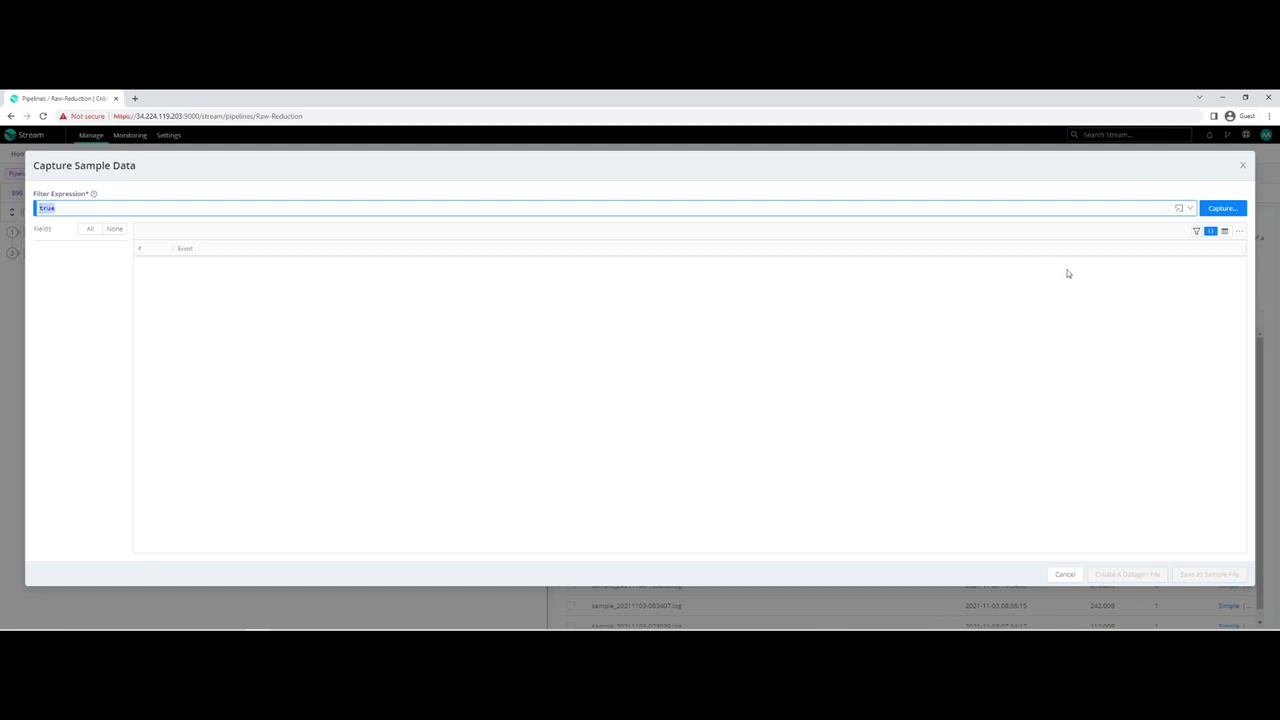
click(1222, 208)
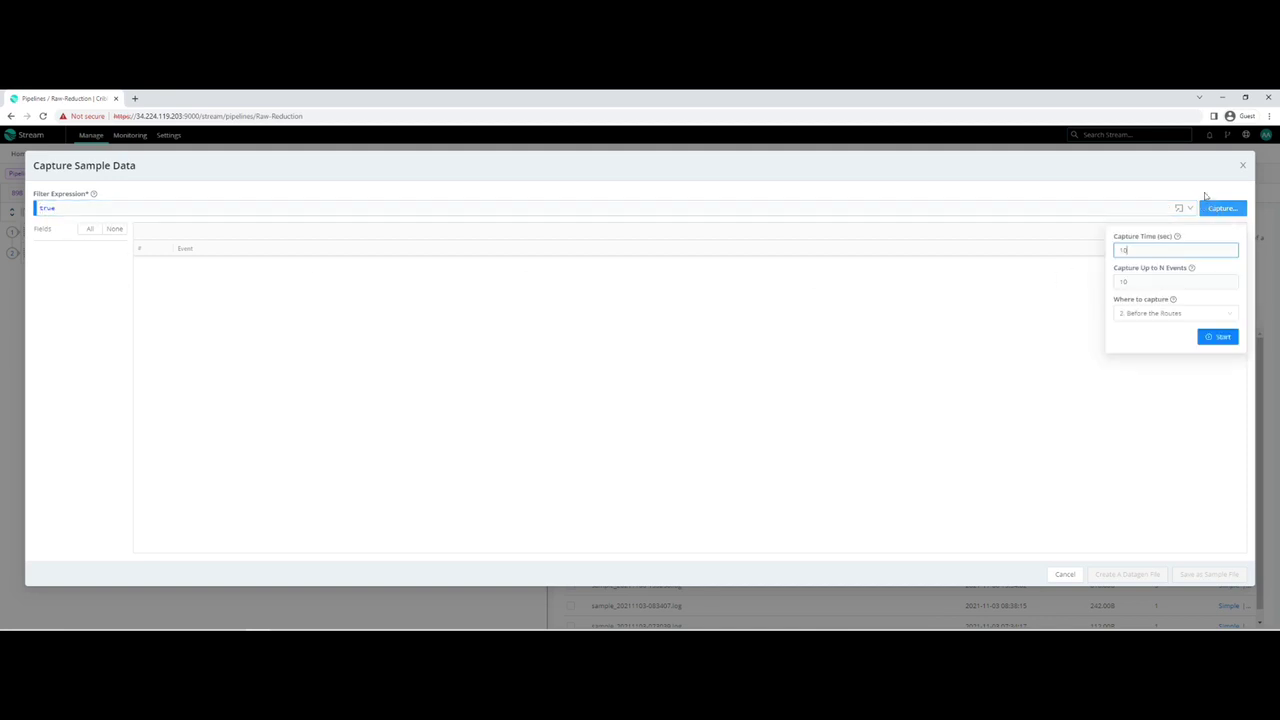
click(1148, 314)
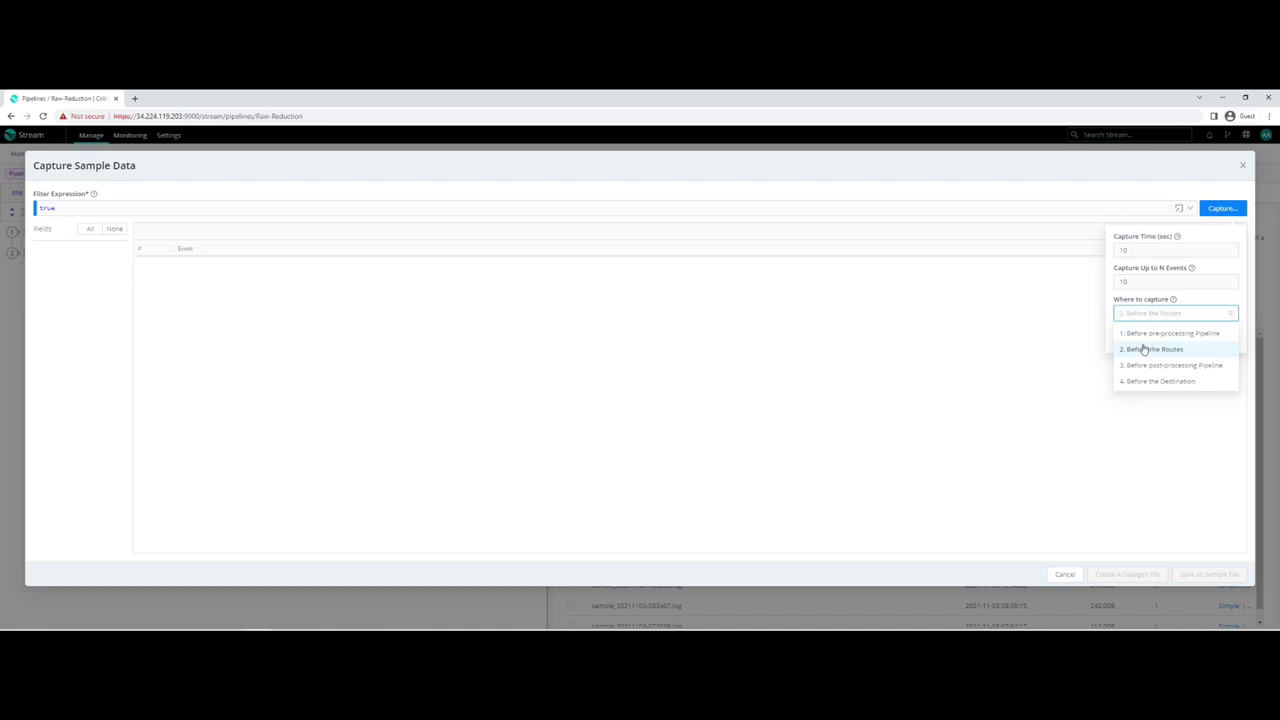
click(1137, 381)
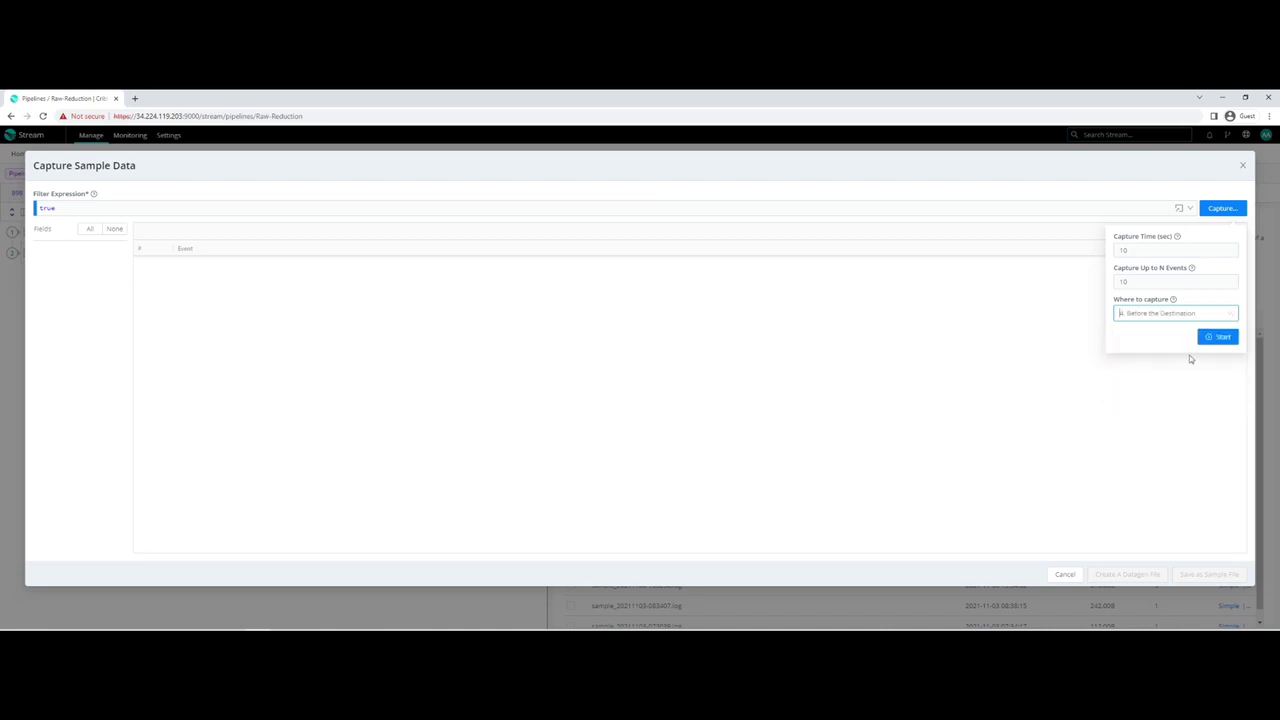
click(1218, 337)
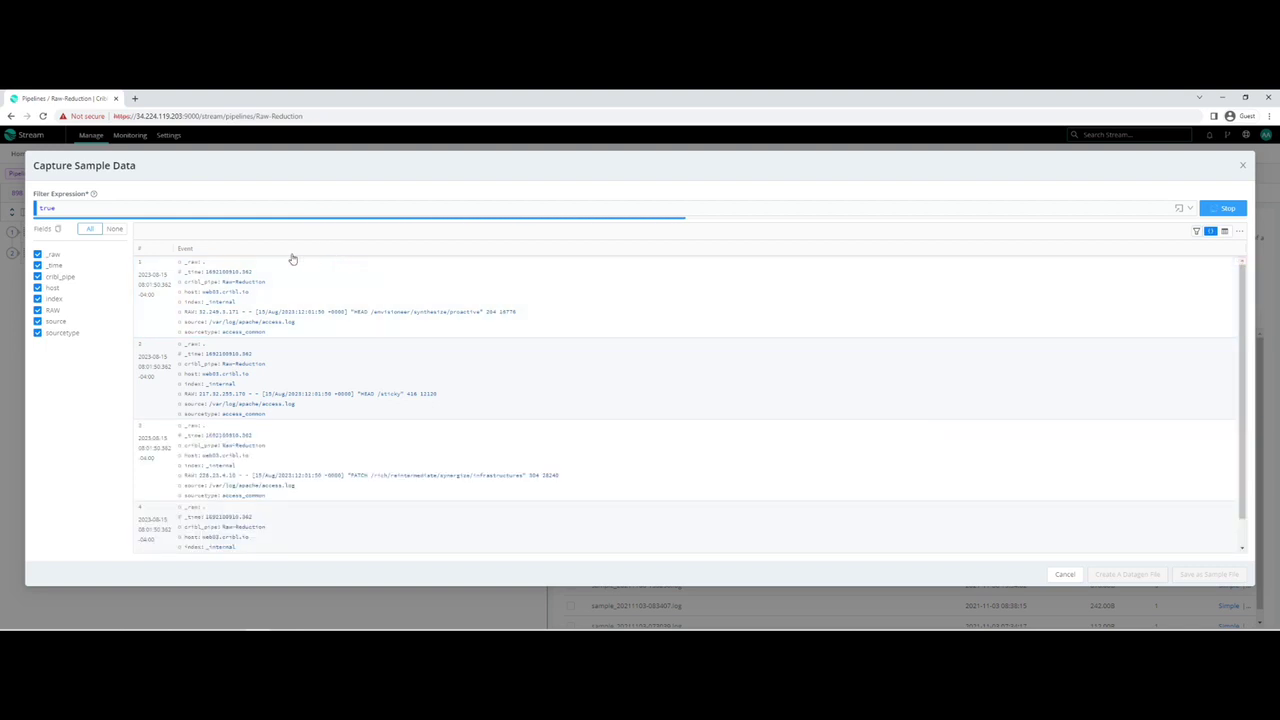
Step: Examine the captured events, focusing on the RAW, _raw and cribl_pipe fields of the first event
scroll(326, 330, down, 2)
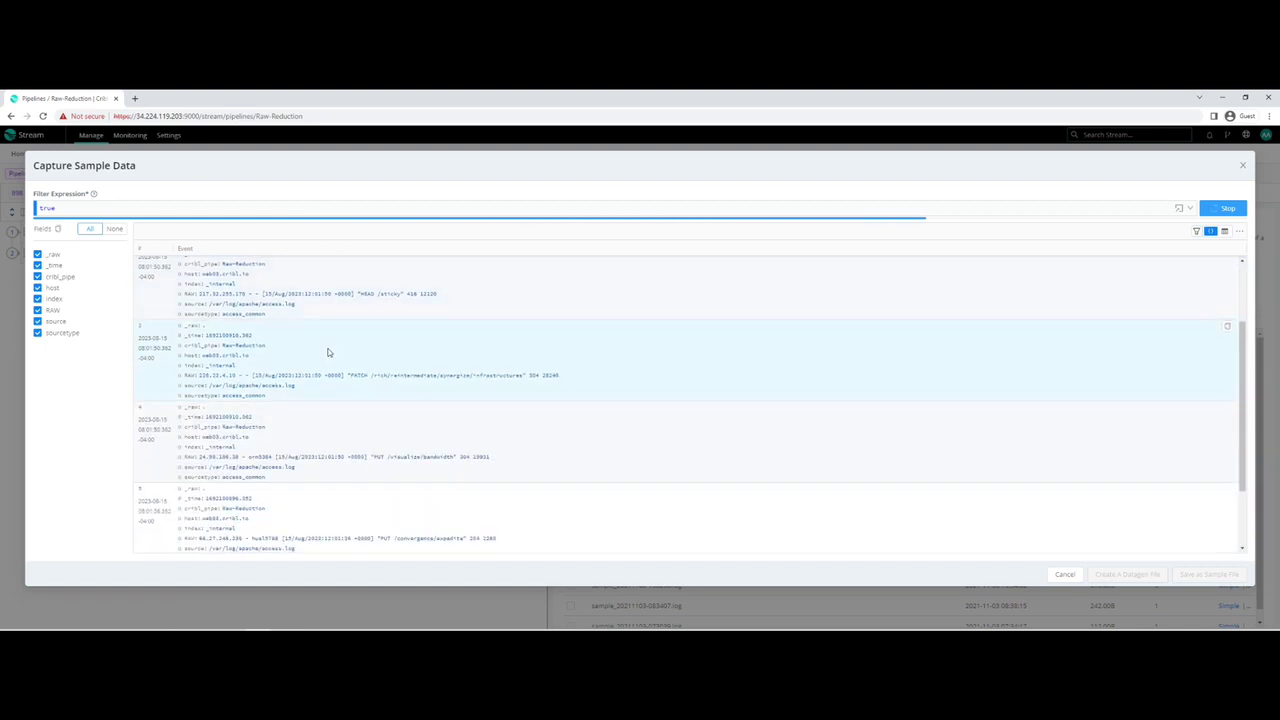
scroll(332, 348, up, 2)
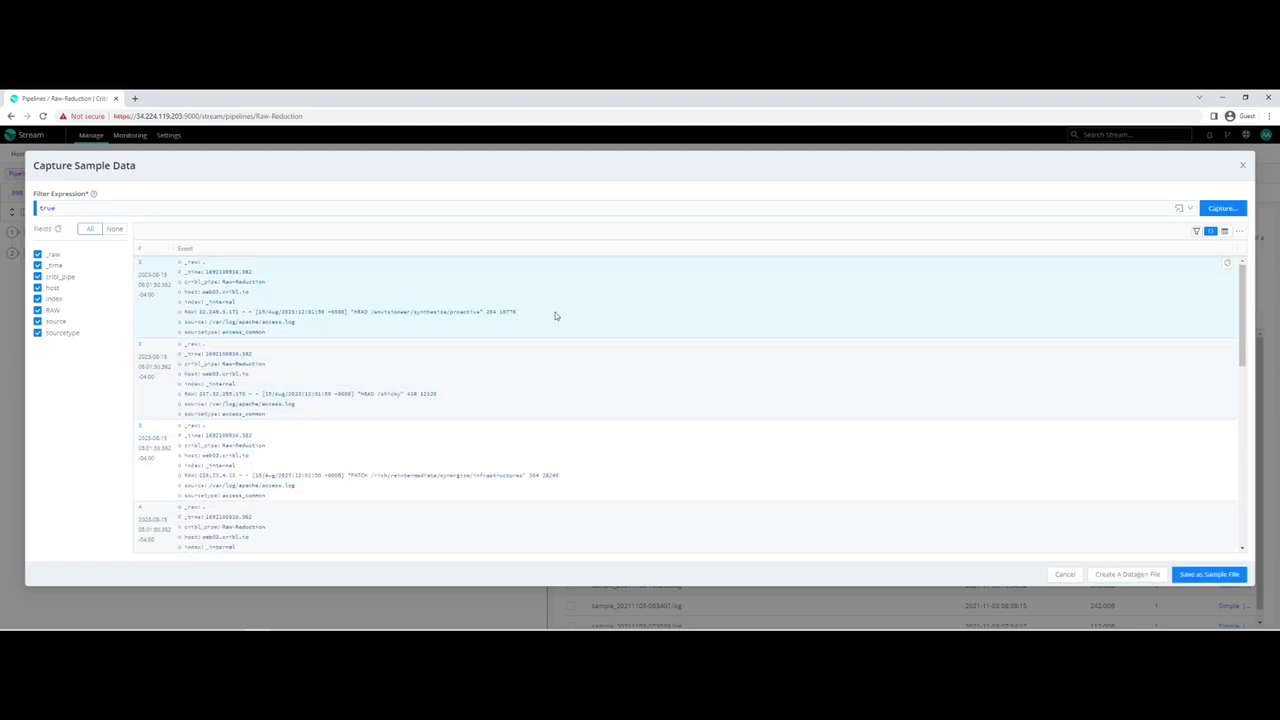
drag(555, 316, 184, 312)
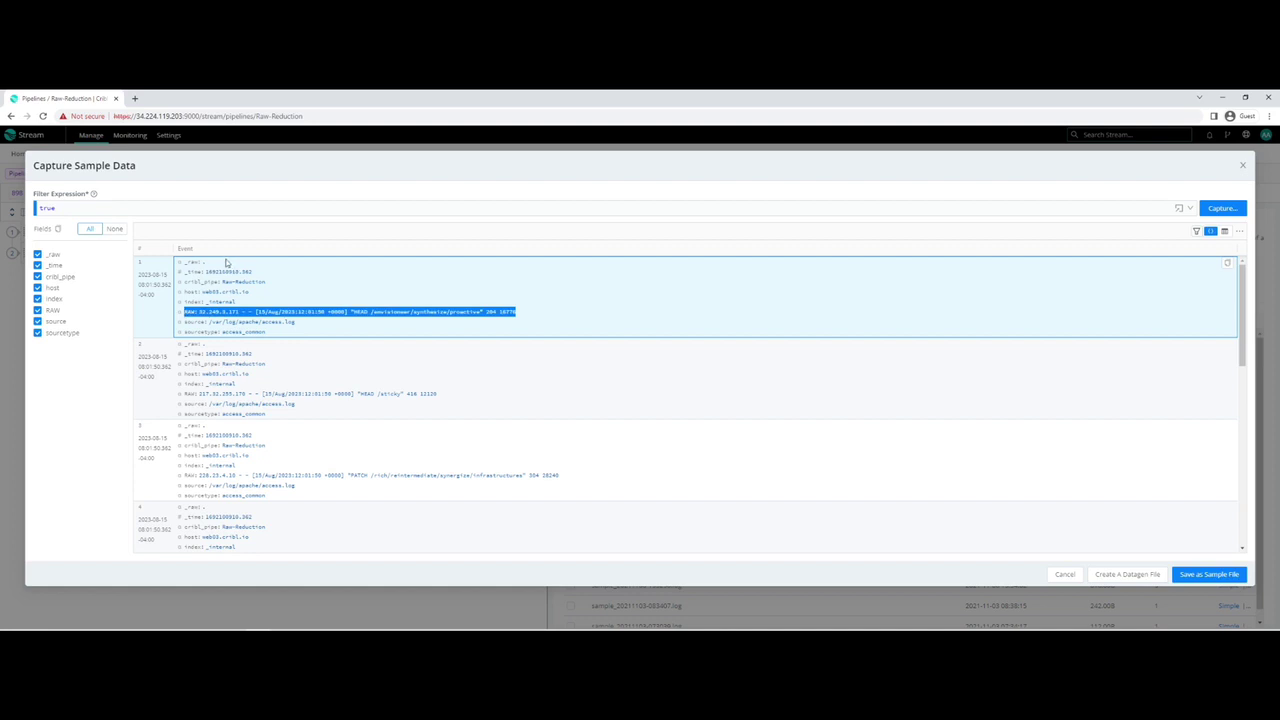
drag(226, 263, 186, 271)
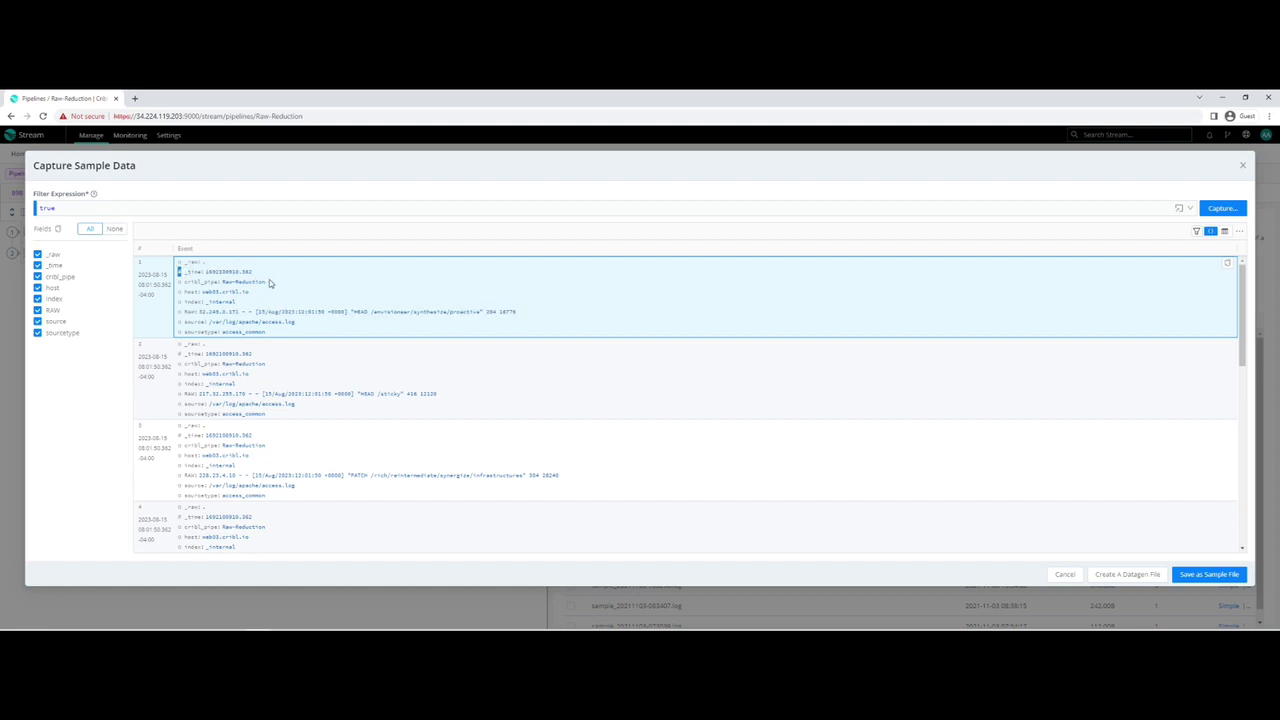
drag(269, 284, 187, 288)
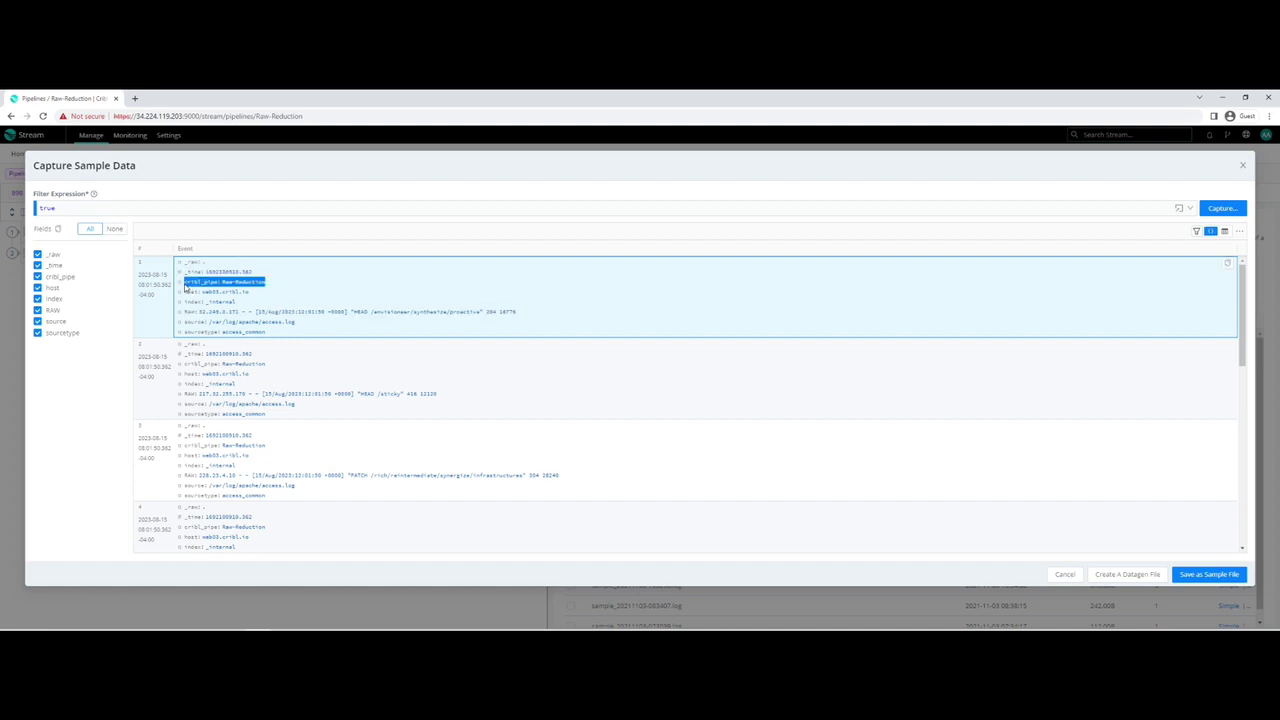
Step: Run the sample data capture again, capturing at "1. Before pre-processing Pipeline"
click(1233, 209)
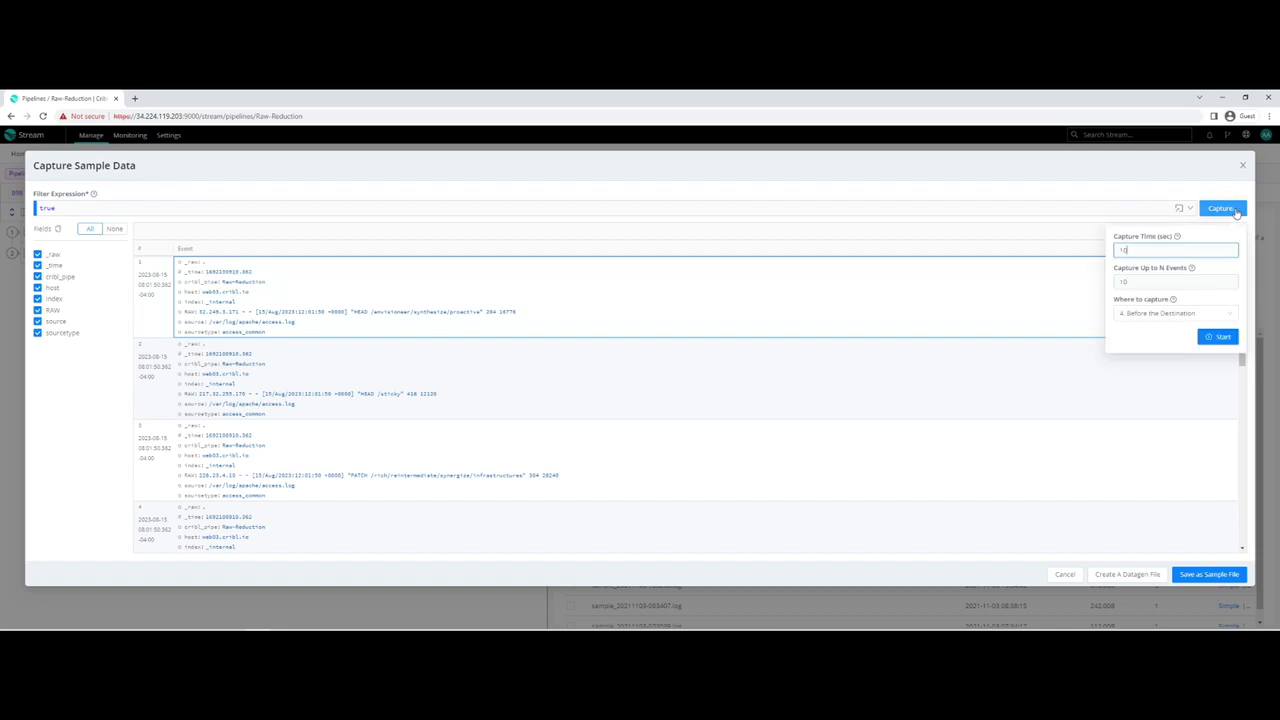
click(1175, 313)
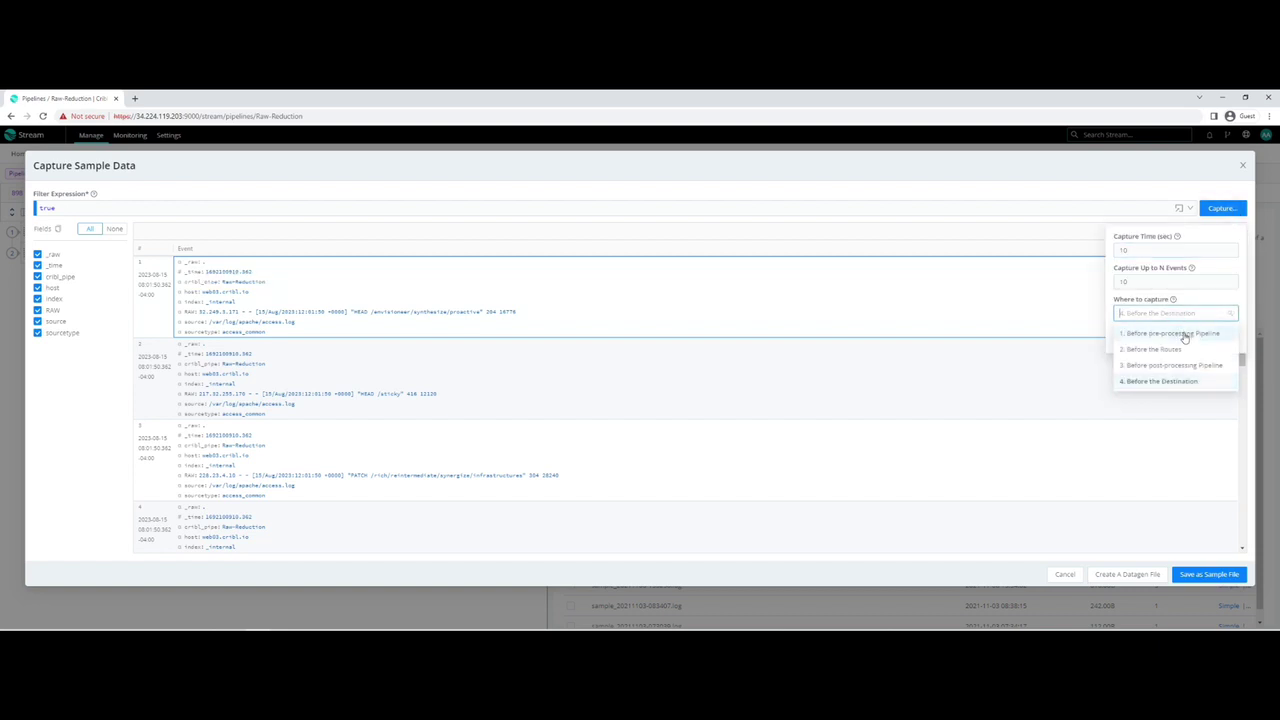
click(1185, 335)
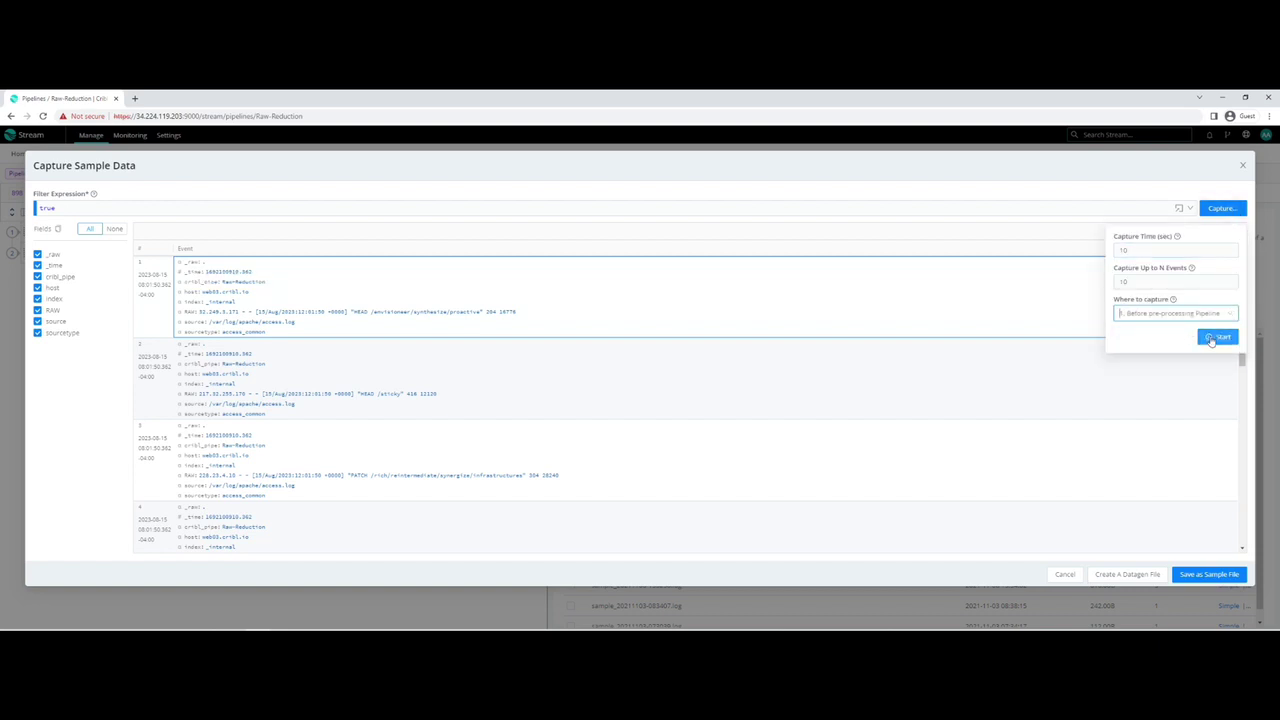
click(1211, 338)
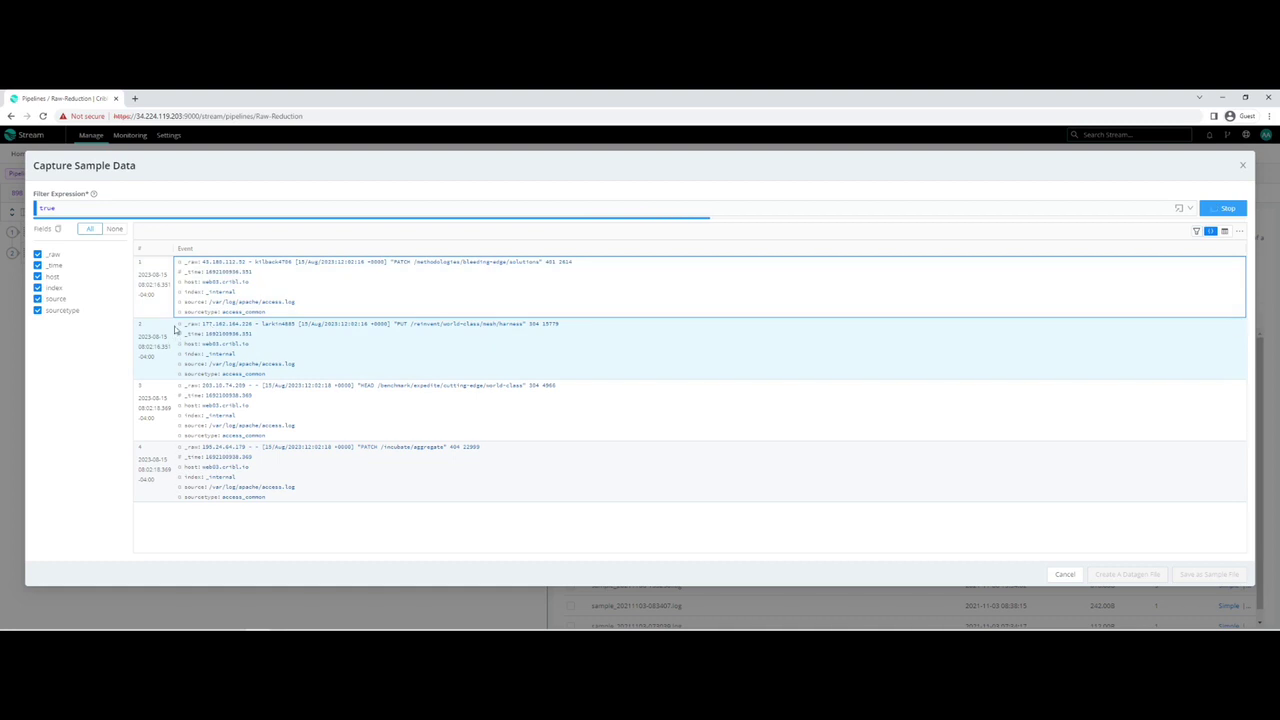
Step: Examine the _raw and index fields of the second captured event and the _raw field of the third
drag(180, 324, 561, 325)
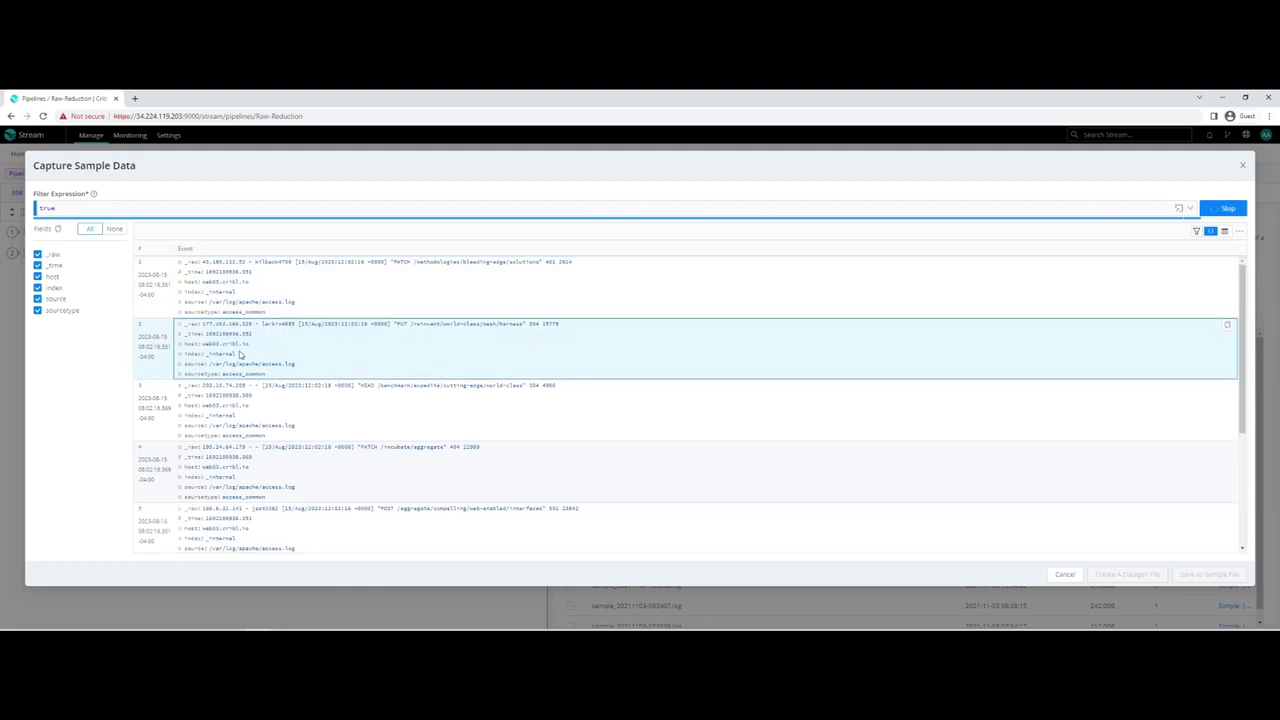
drag(240, 354, 186, 364)
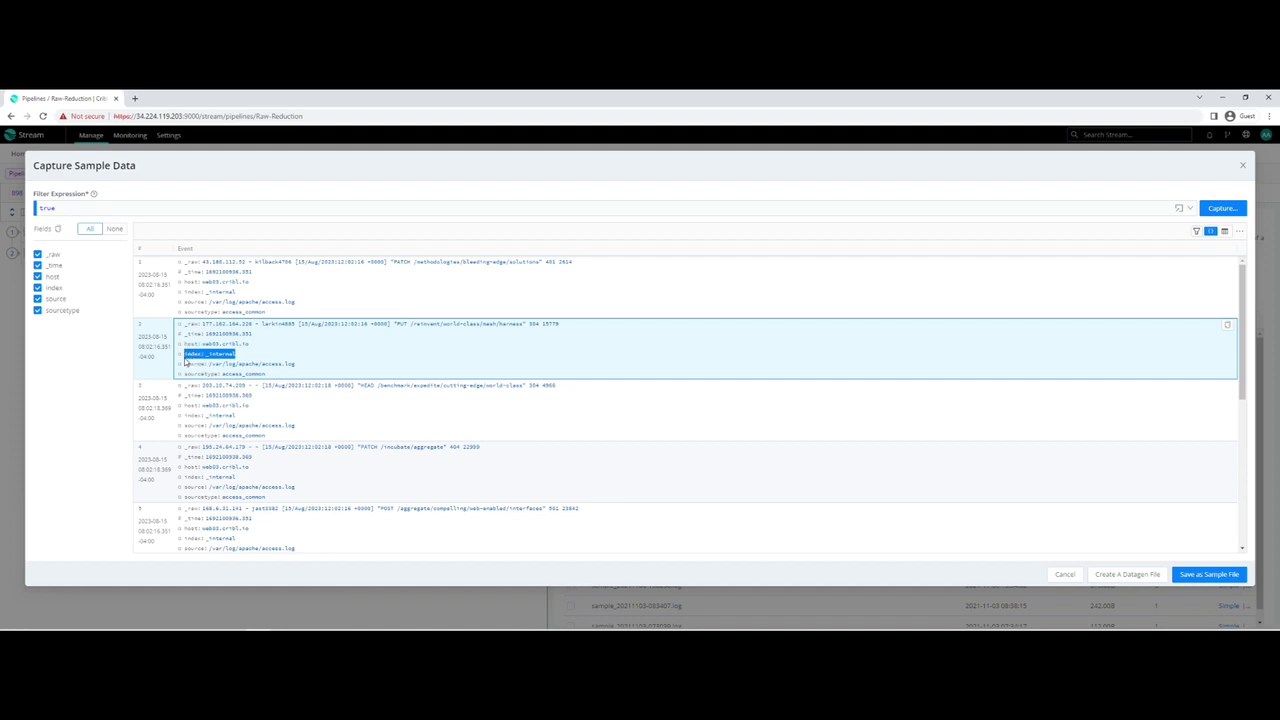
drag(561, 325, 186, 331)
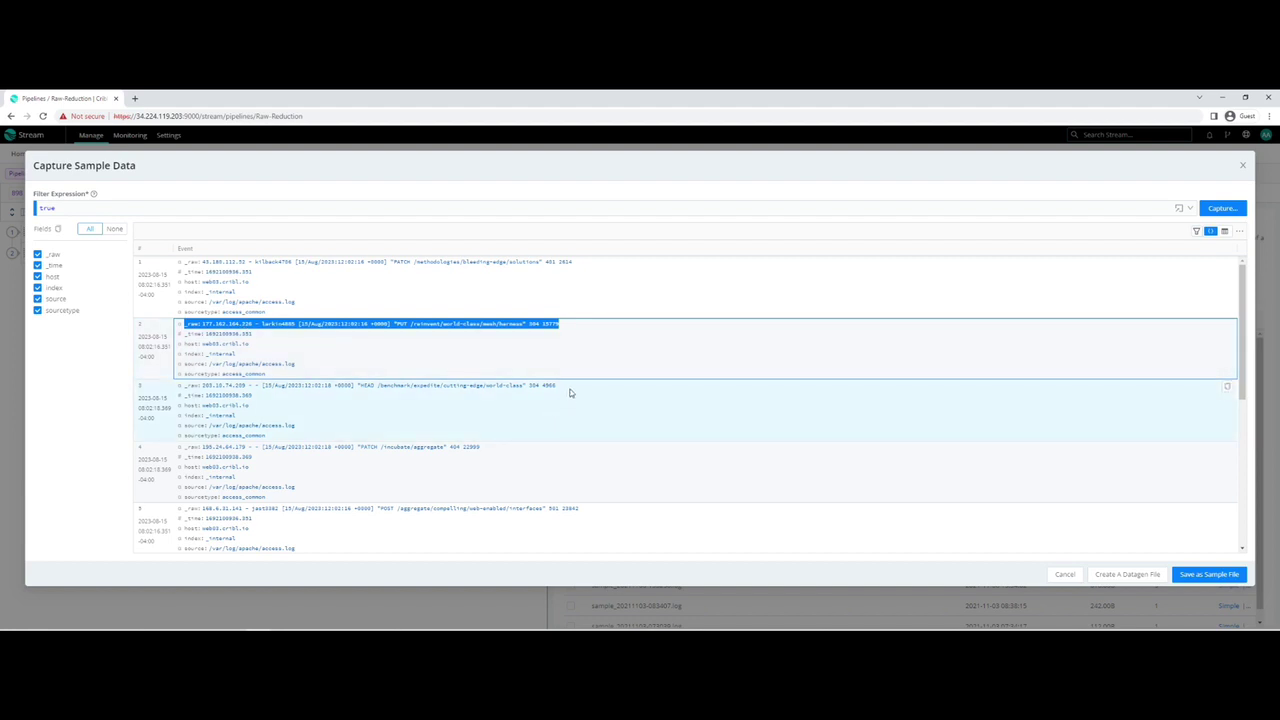
drag(560, 387, 176, 388)
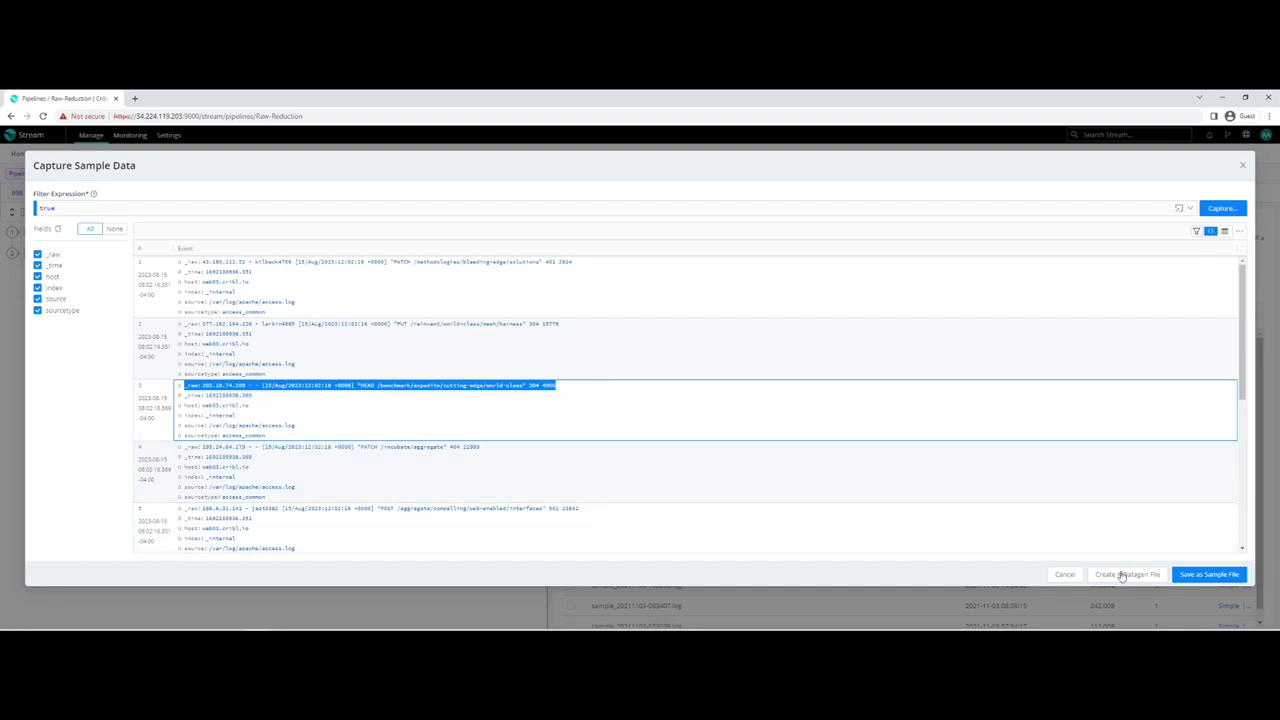
Step: Save the captured events as a sample file named SAMPLE
click(1189, 574)
drag(1214, 425, 1078, 425)
text(SAMPLE)
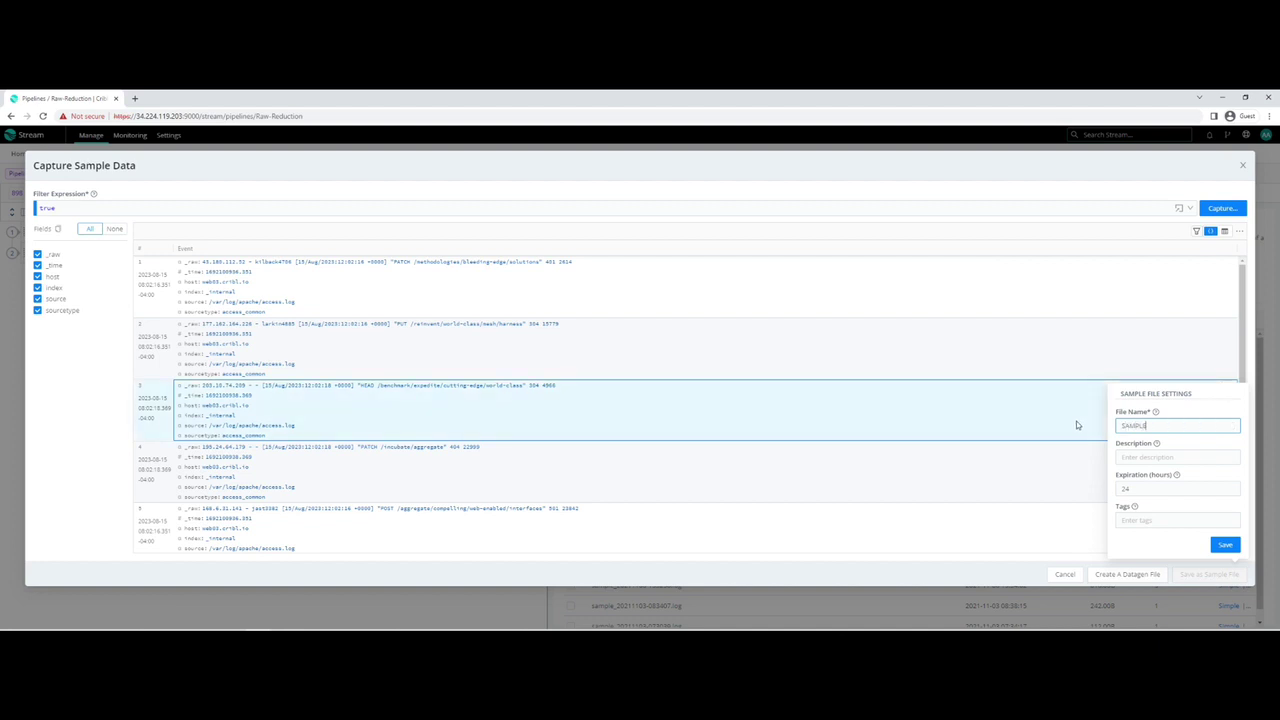
click(1225, 544)
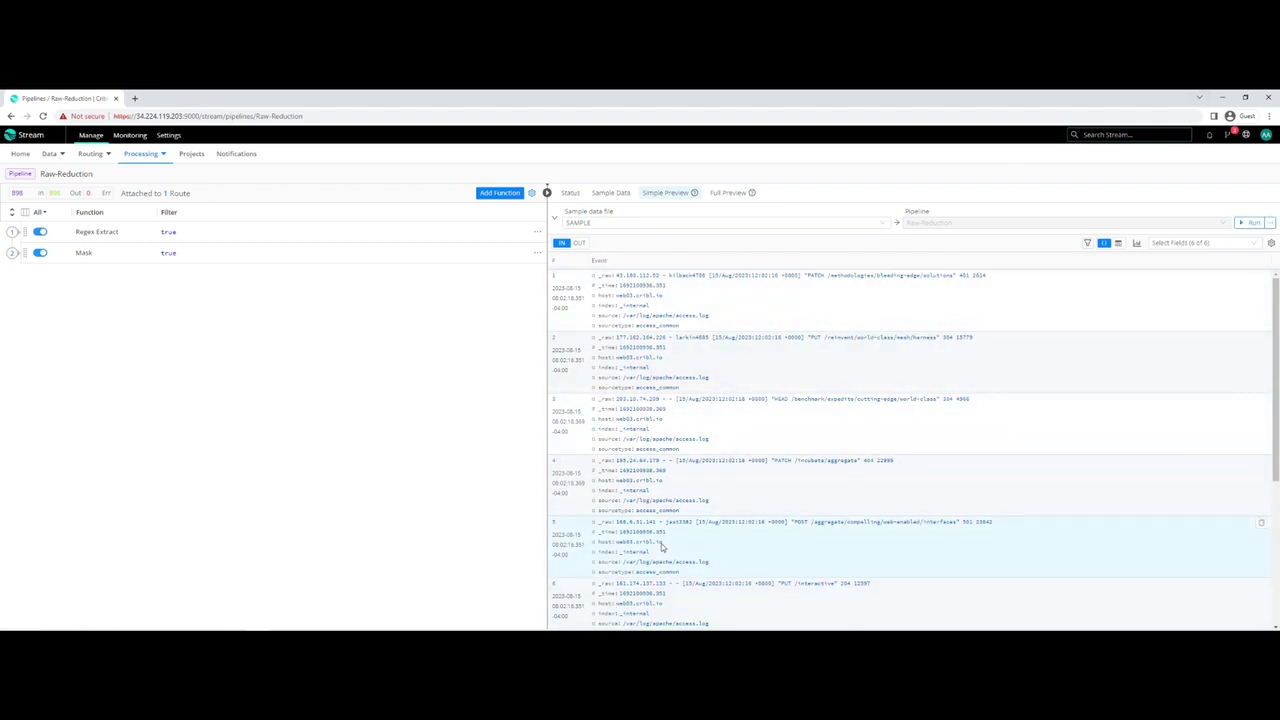
Step: Look through the incoming SAMPLE events in the preview and examine the first event's _raw field
scroll(663, 548, down, 3)
scroll(663, 548, up, 3)
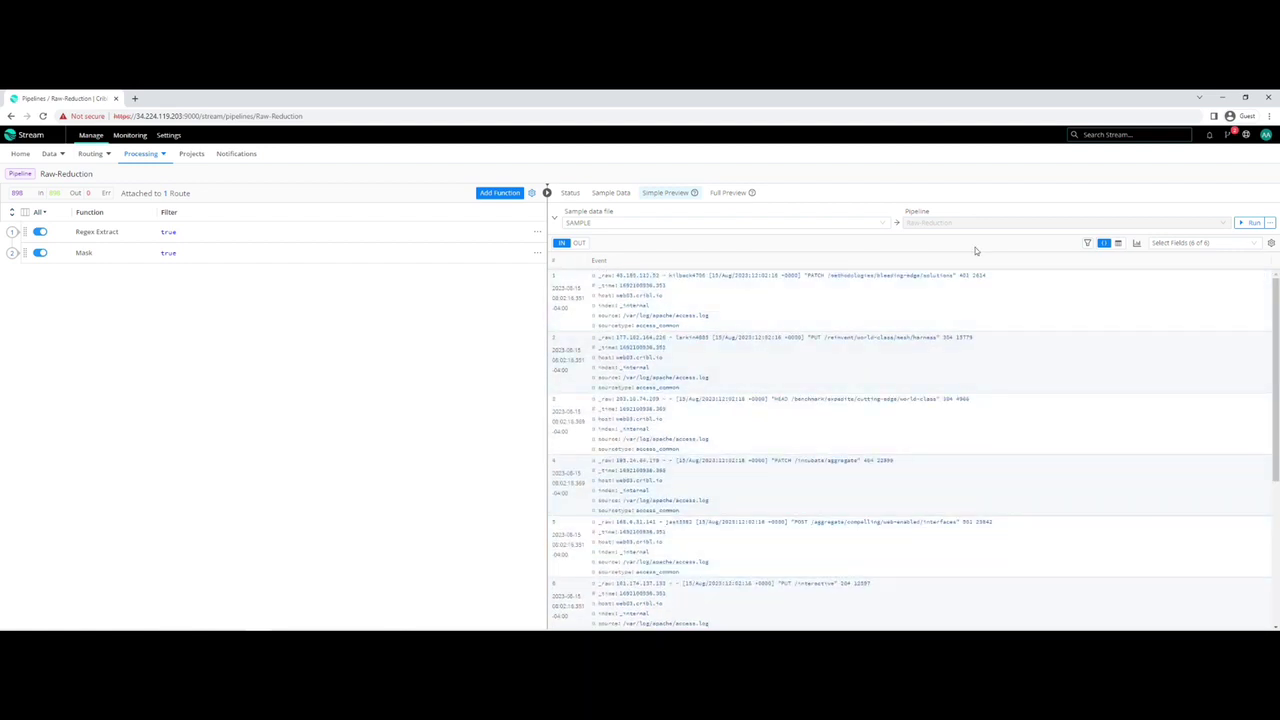
drag(1013, 277, 613, 275)
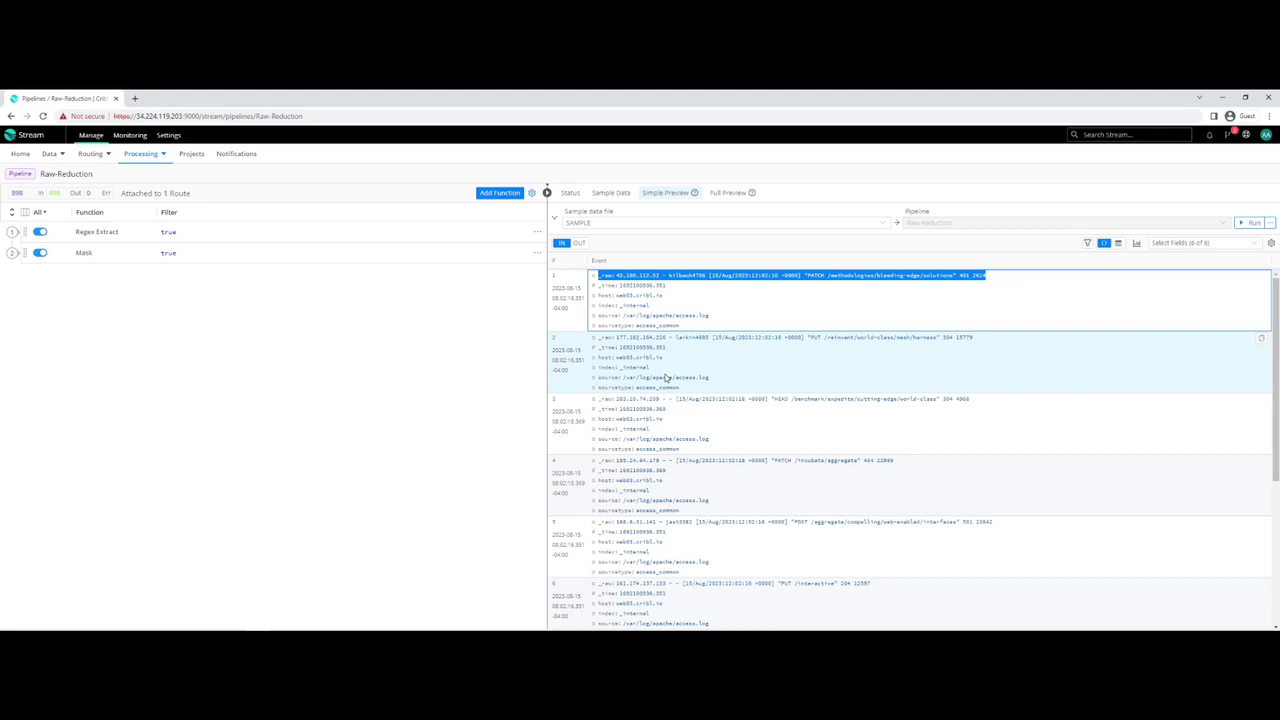
Step: Review the available sample files and the Full Preview's entry and exit point options, and return to Simple Preview
click(626, 221)
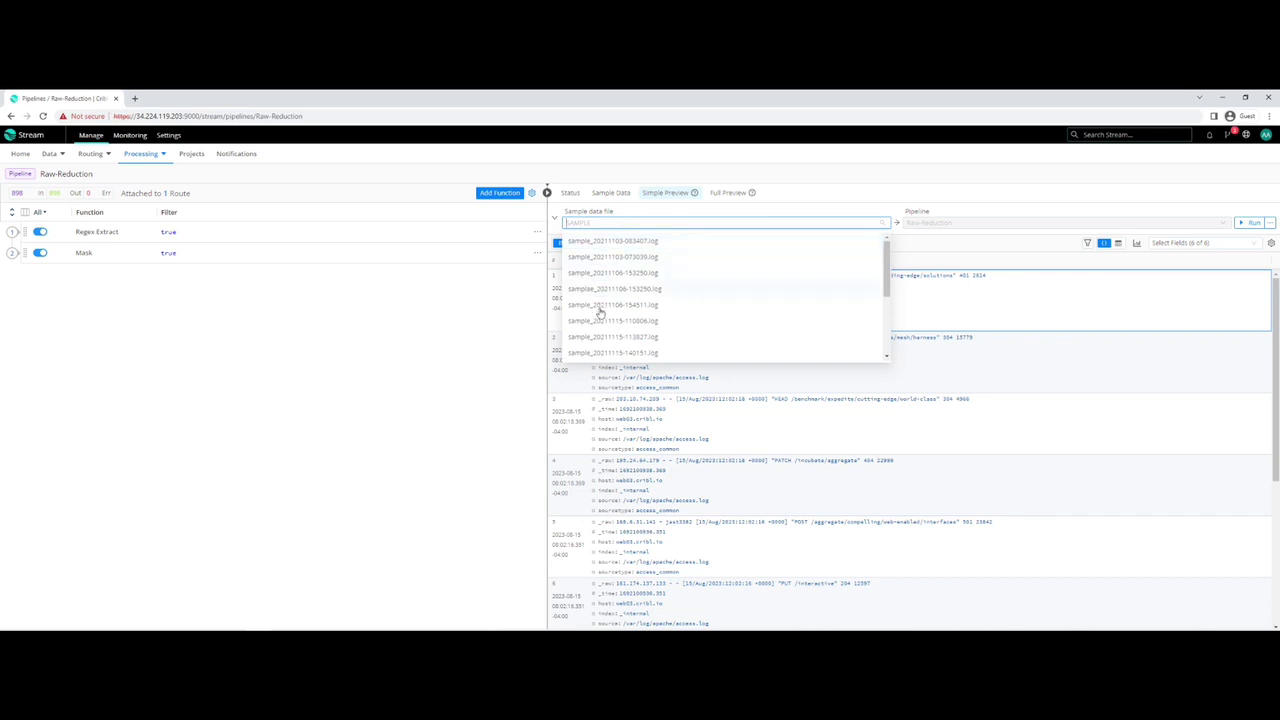
click(704, 202)
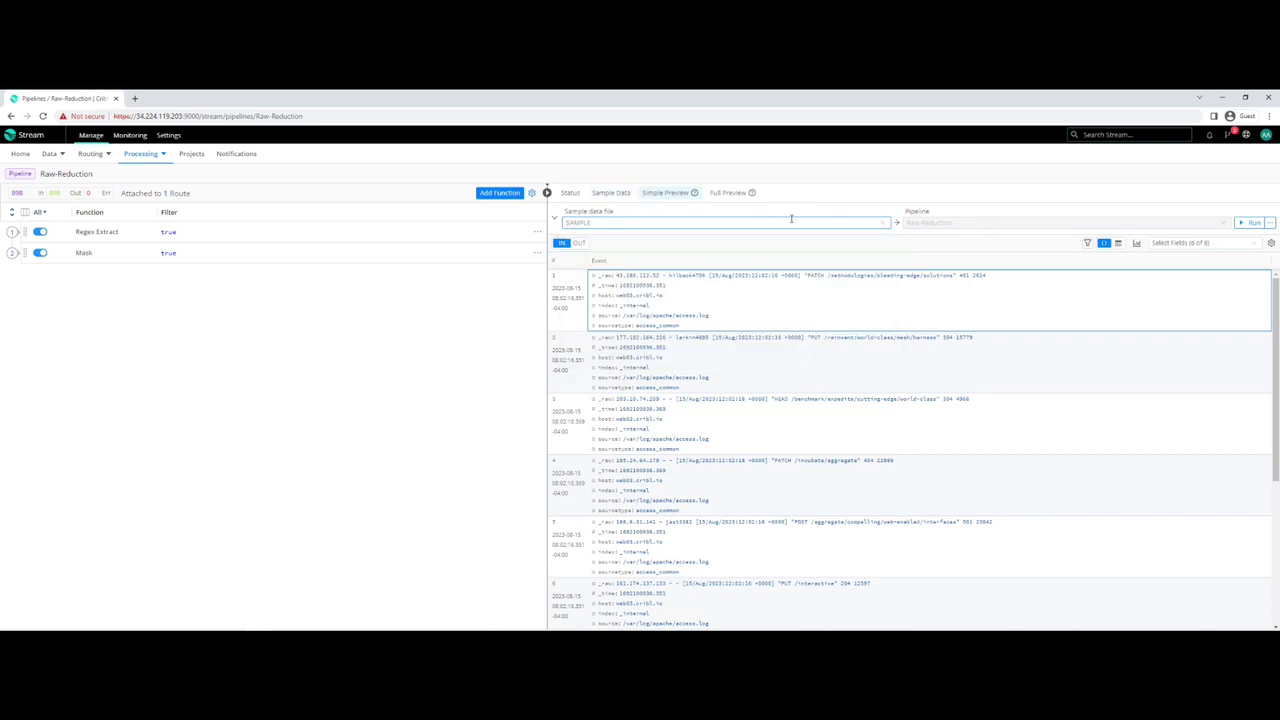
click(718, 200)
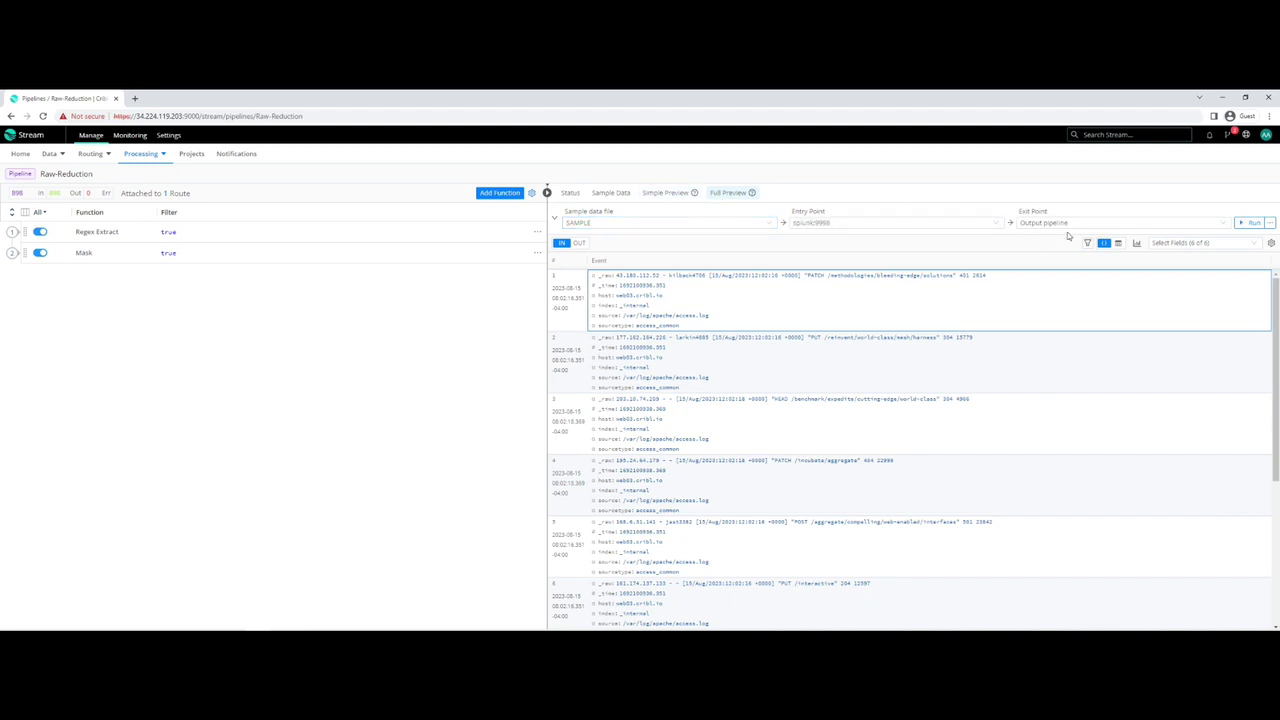
click(835, 223)
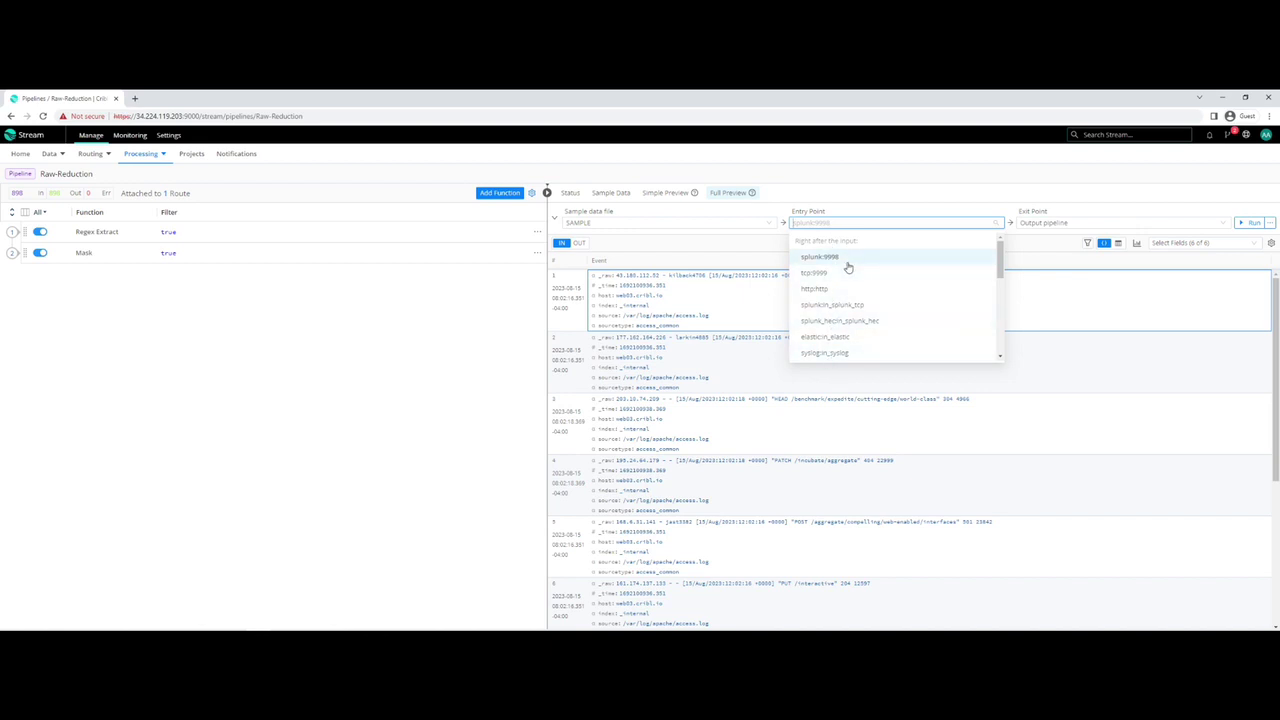
click(1120, 223)
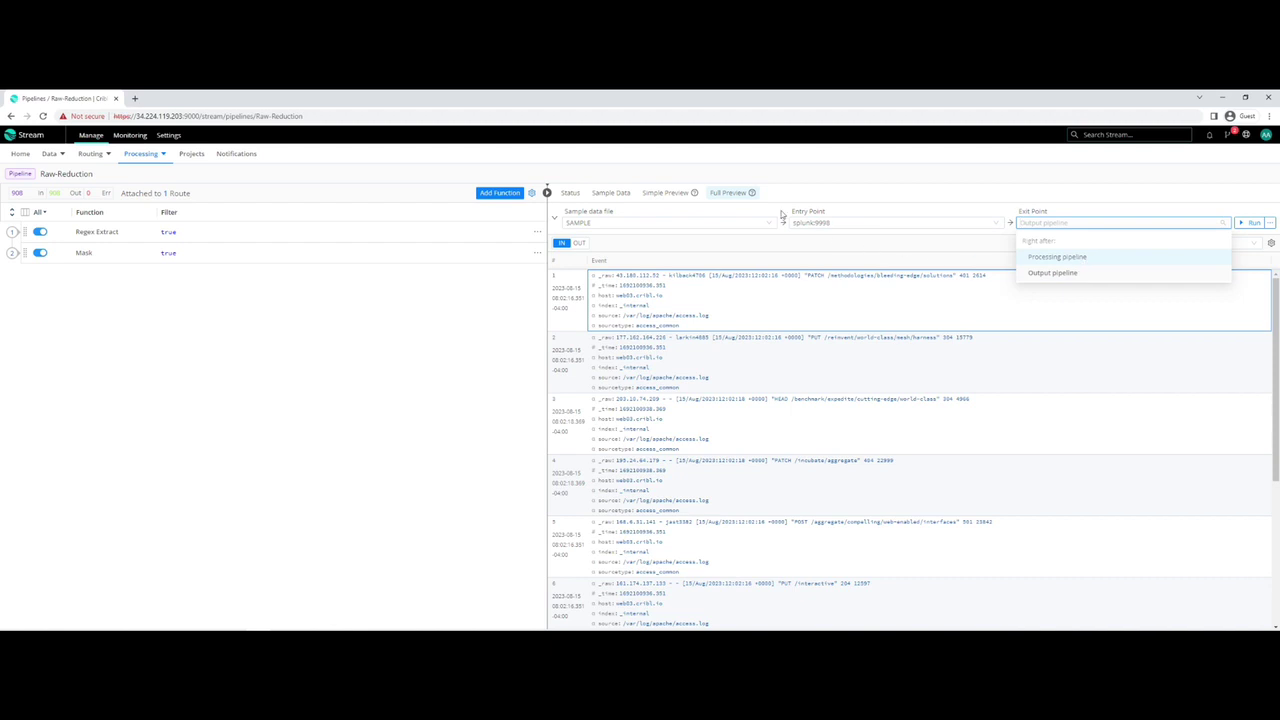
click(658, 196)
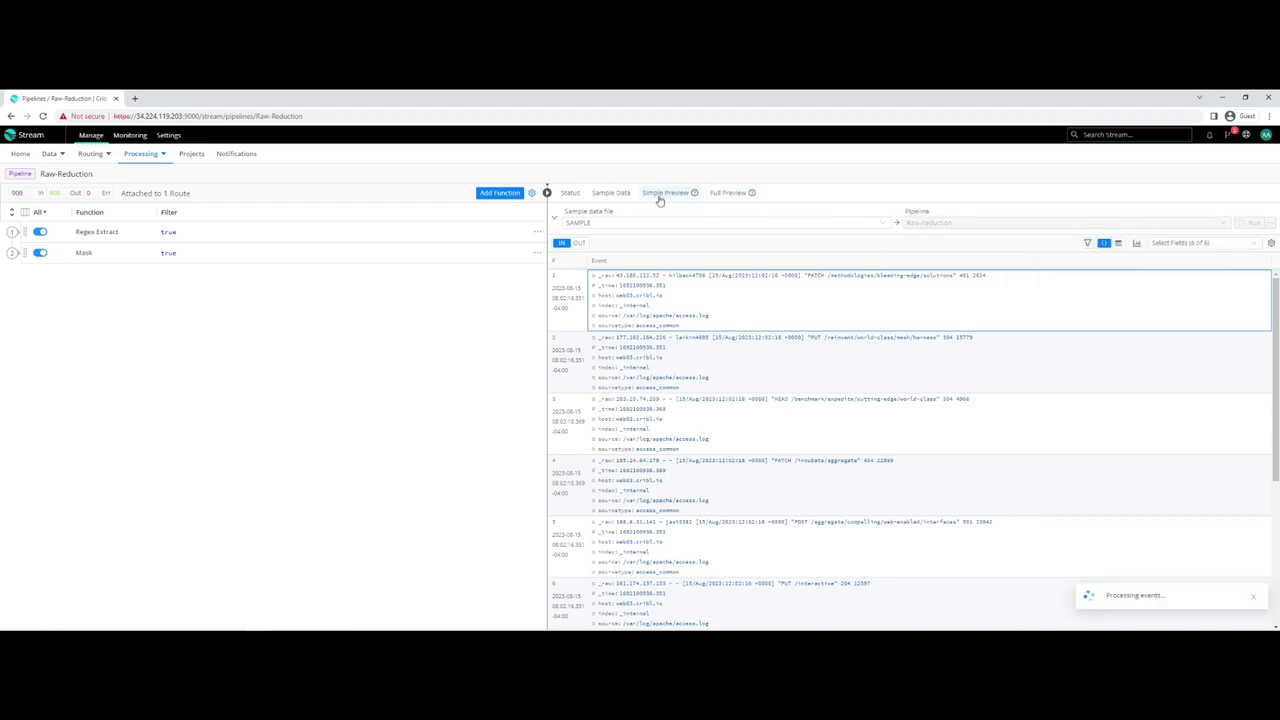
Step: Show the pipeline's outgoing events in the preview and examine the first event's _raw and RAW fields
click(579, 245)
click(579, 245)
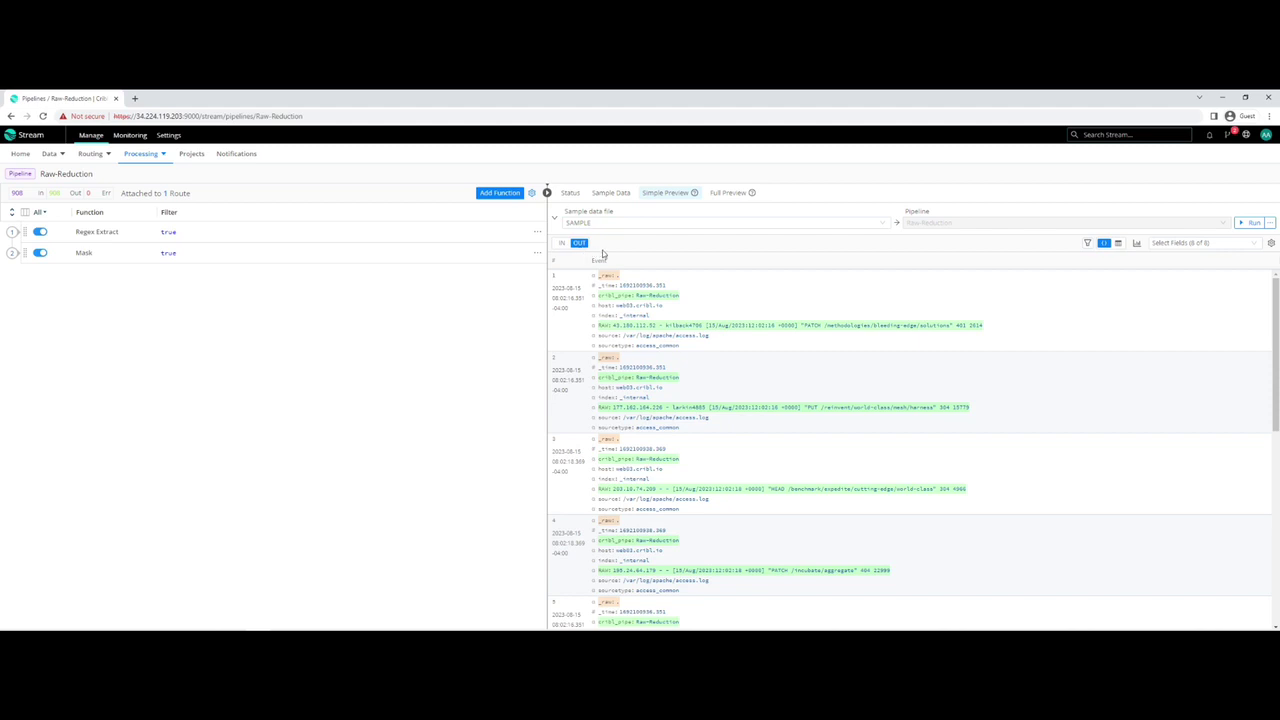
drag(686, 302, 590, 283)
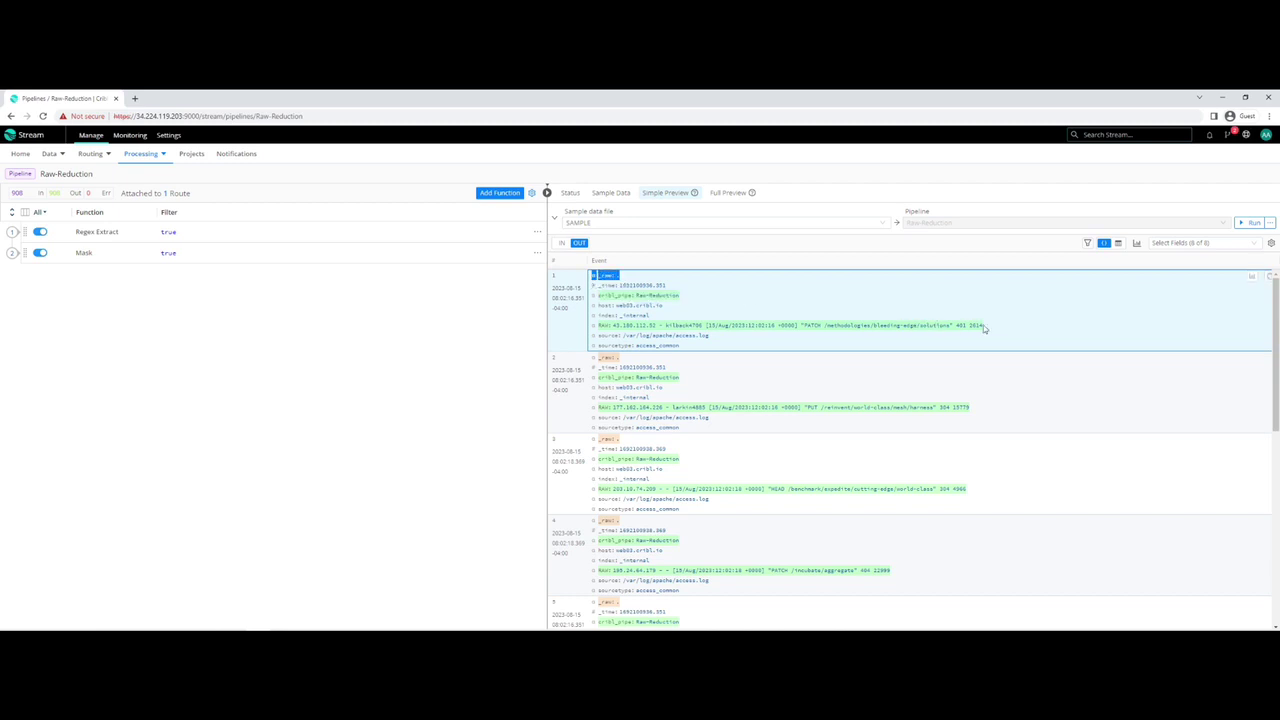
drag(986, 325, 601, 329)
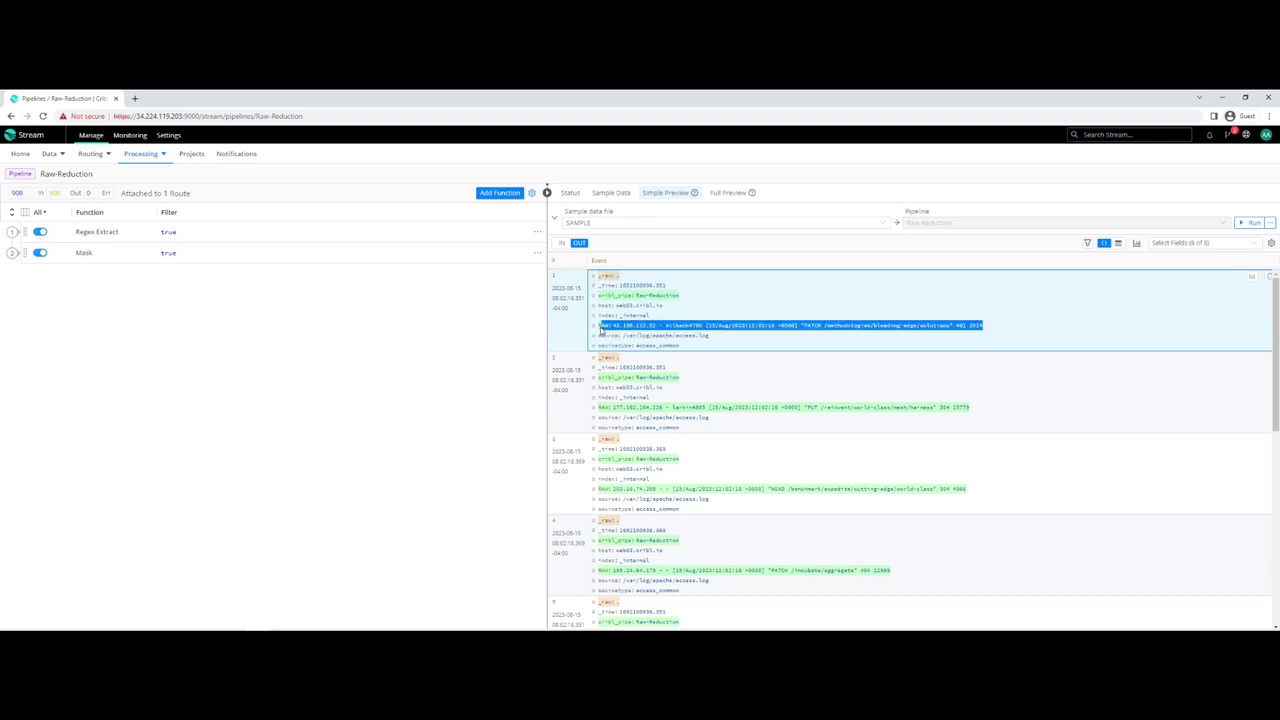
Step: Expand the Regex Extract and Mask functions and read their descriptions
click(15, 234)
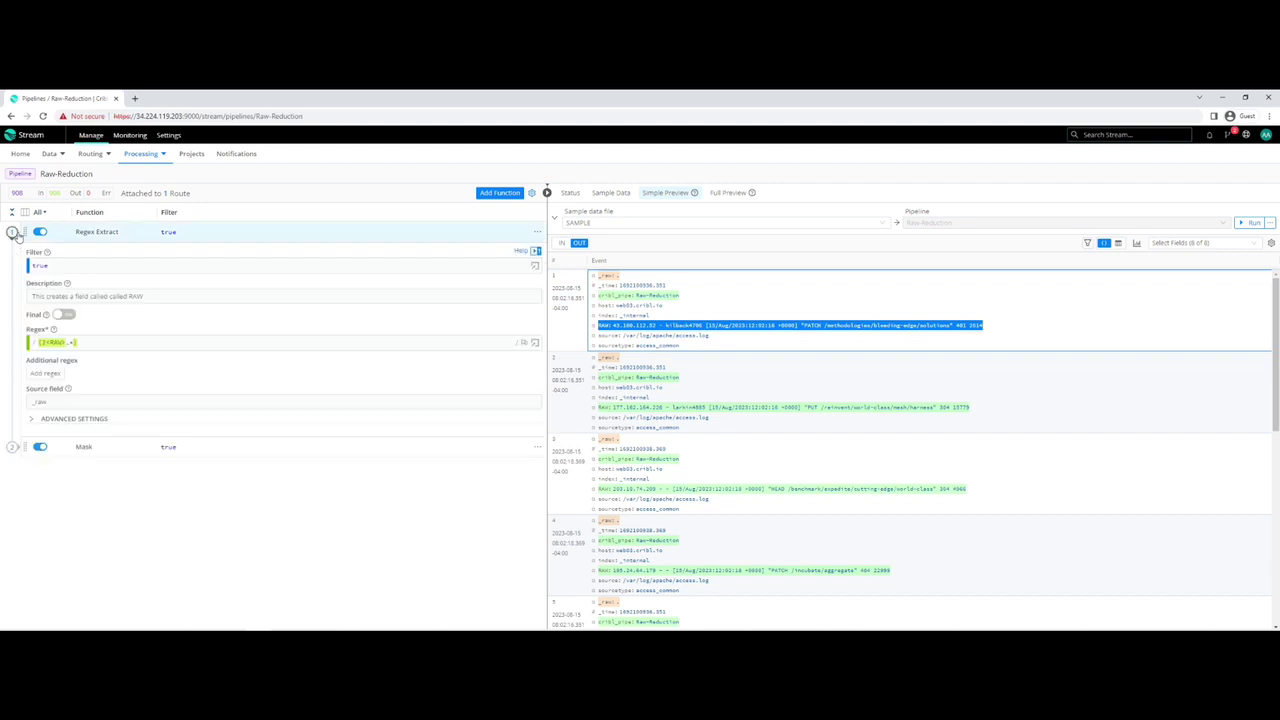
drag(146, 296, 3, 290)
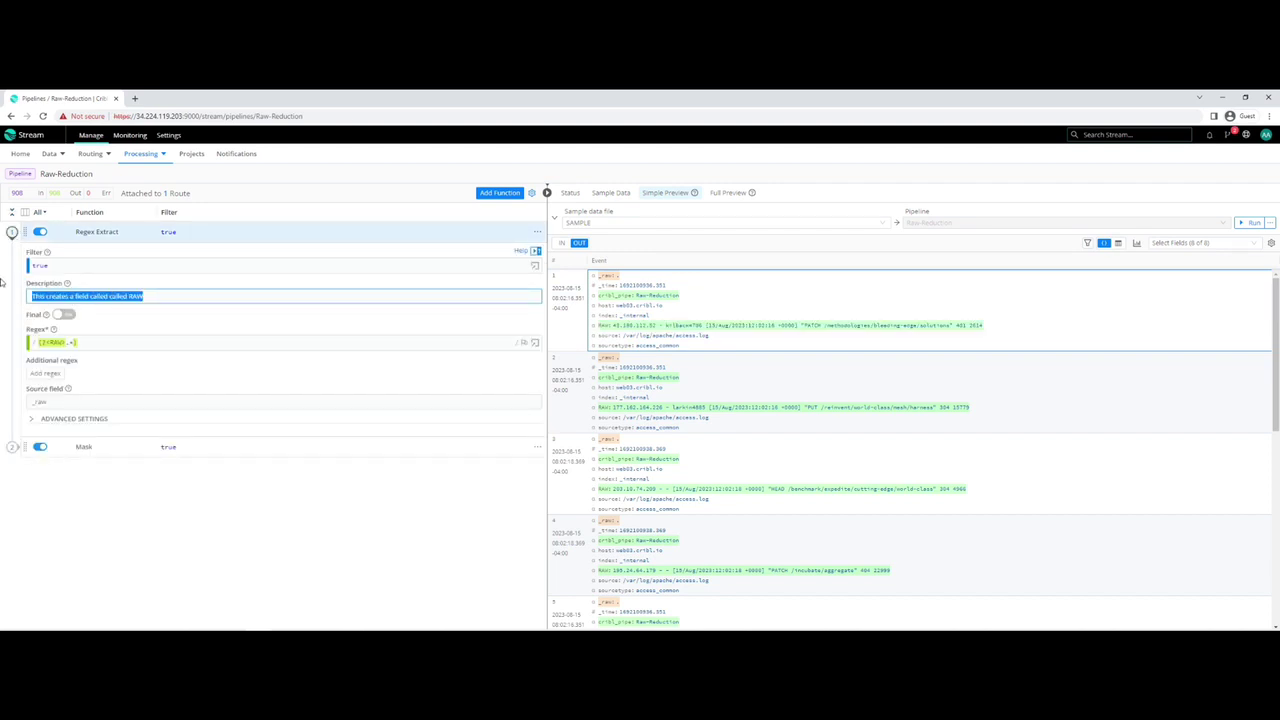
click(13, 448)
scroll(53, 444, down, 1)
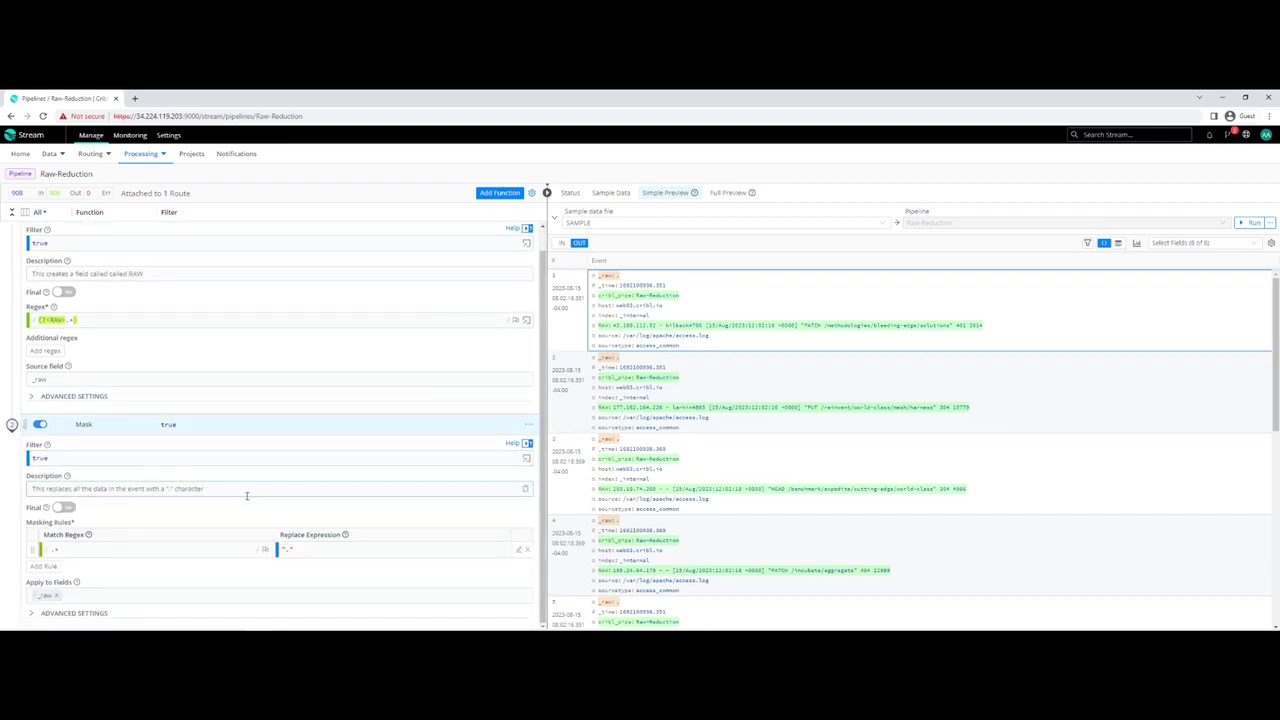
drag(215, 490, 3, 489)
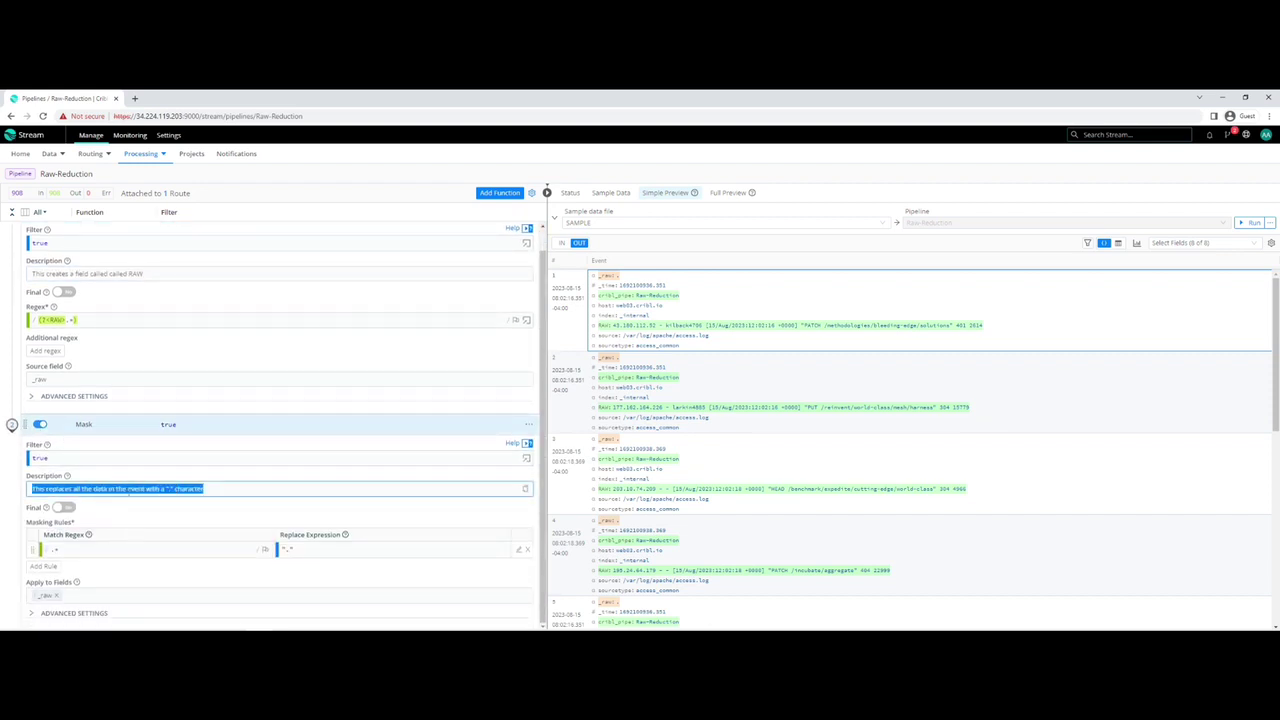
Step: Change the Mask description to "This replaces all the data in the event's "_raw" field with a "." character" and save the pipeline
click(130, 490)
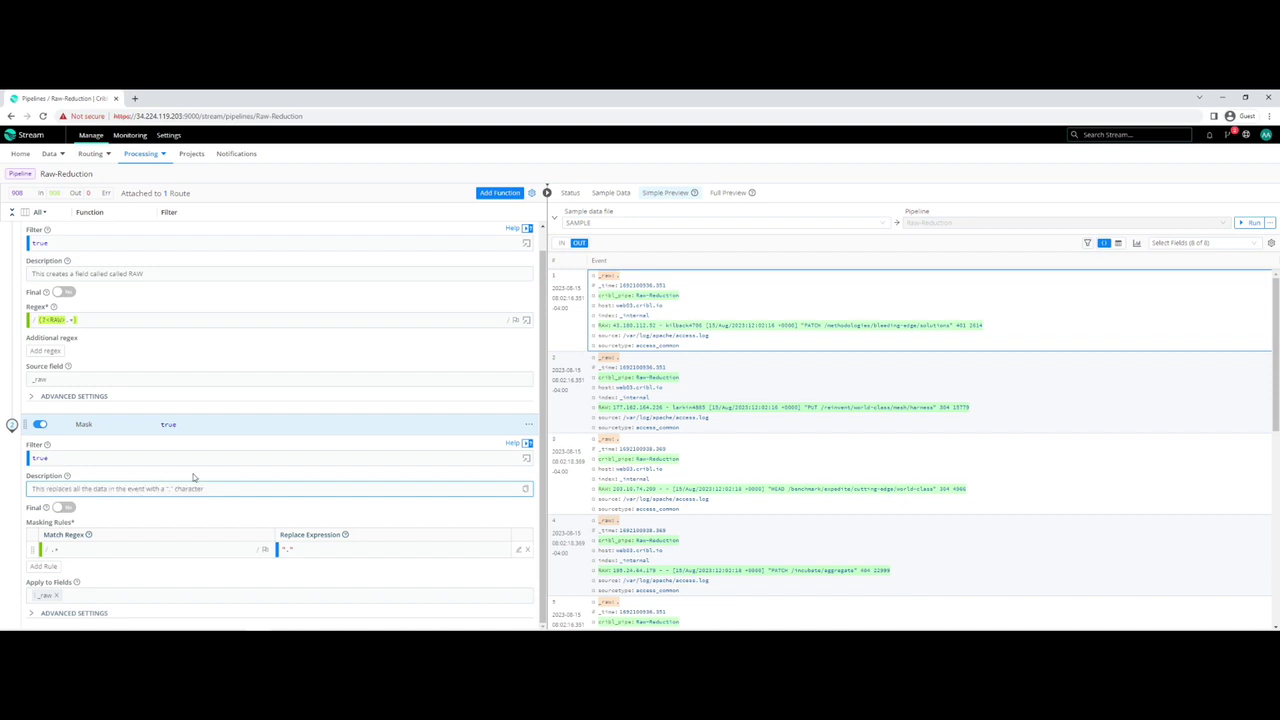
text('s)
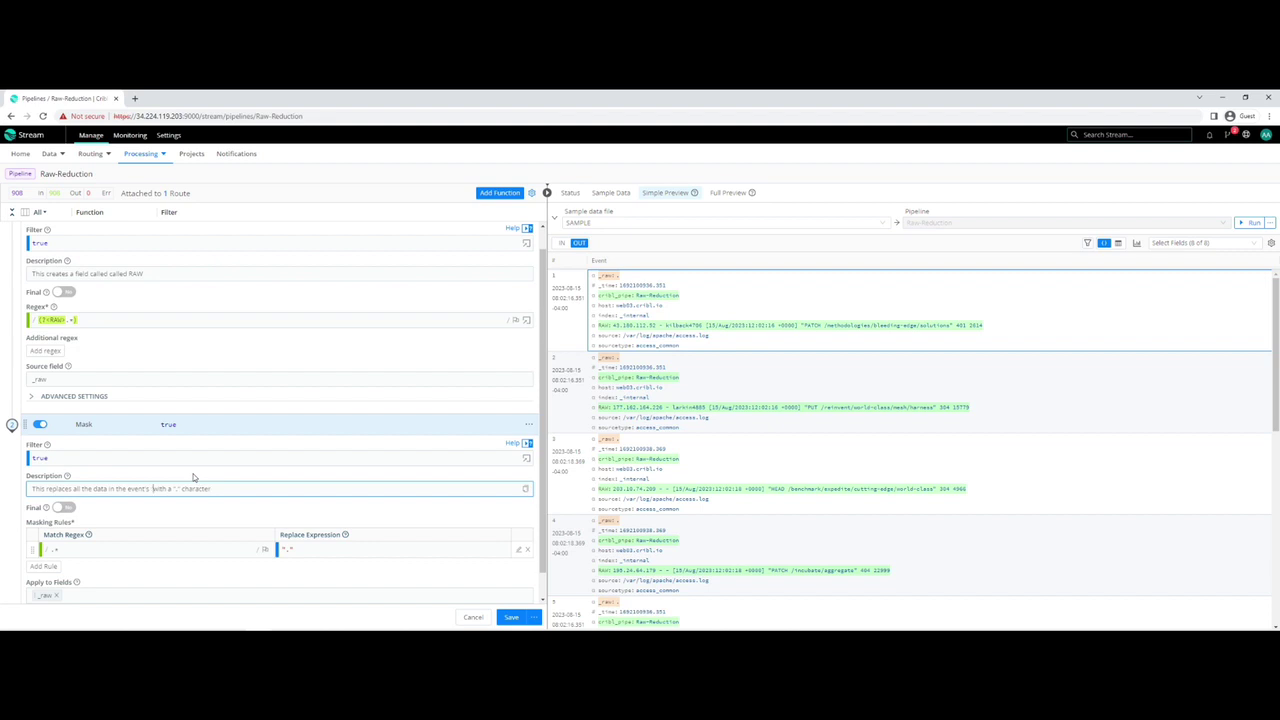
text( "_raw" field)
click(513, 617)
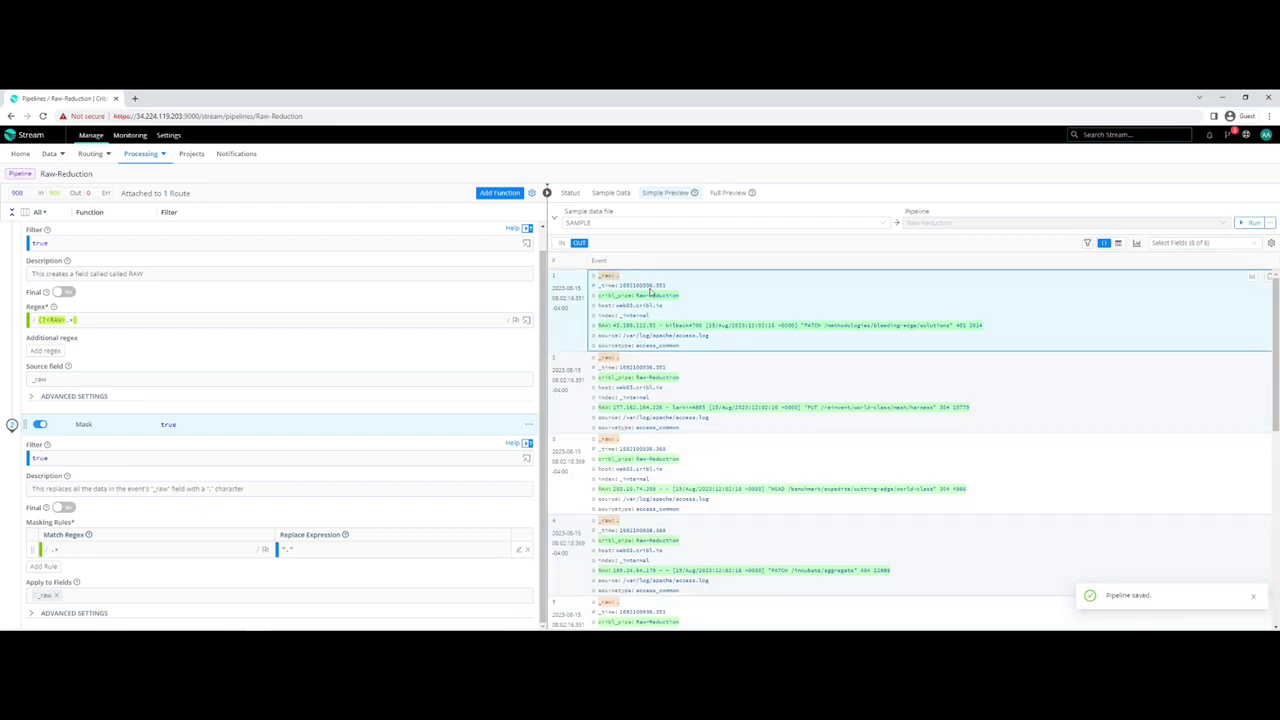
Step: Disable the Mask function, save the pipeline, and examine the first event's _raw and RAW fields in the preview
drag(621, 276, 596, 281)
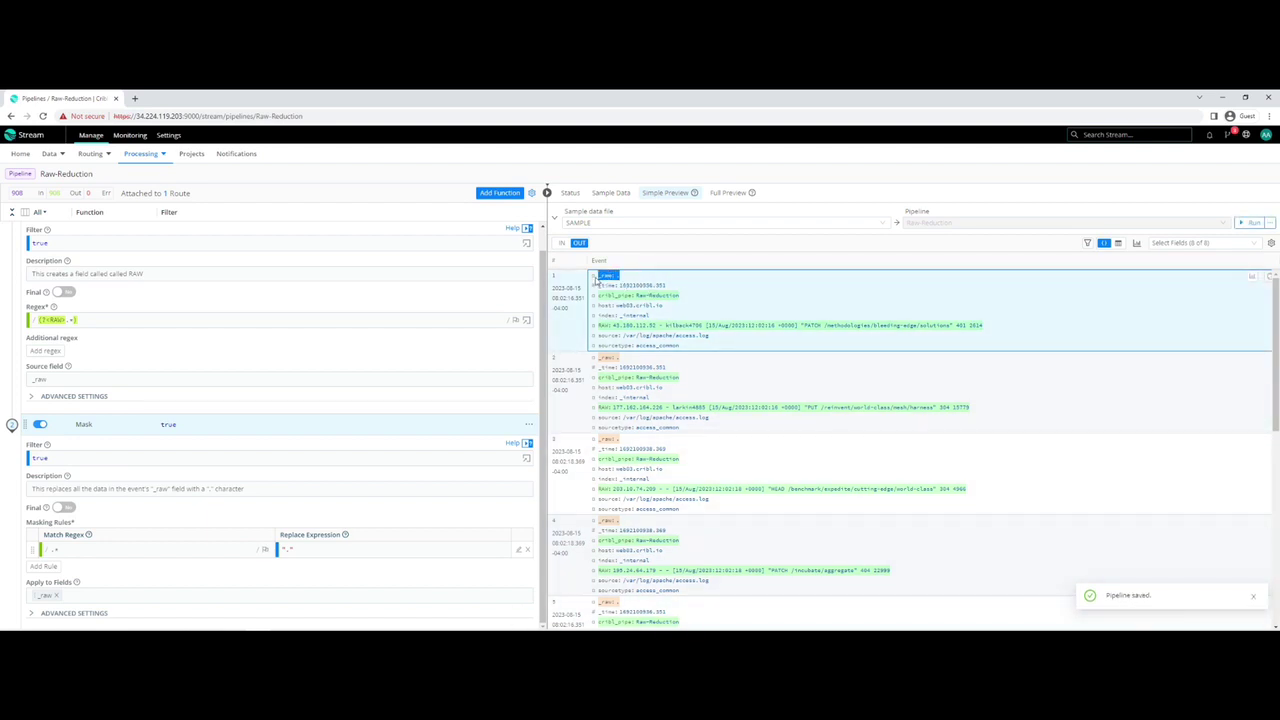
click(40, 424)
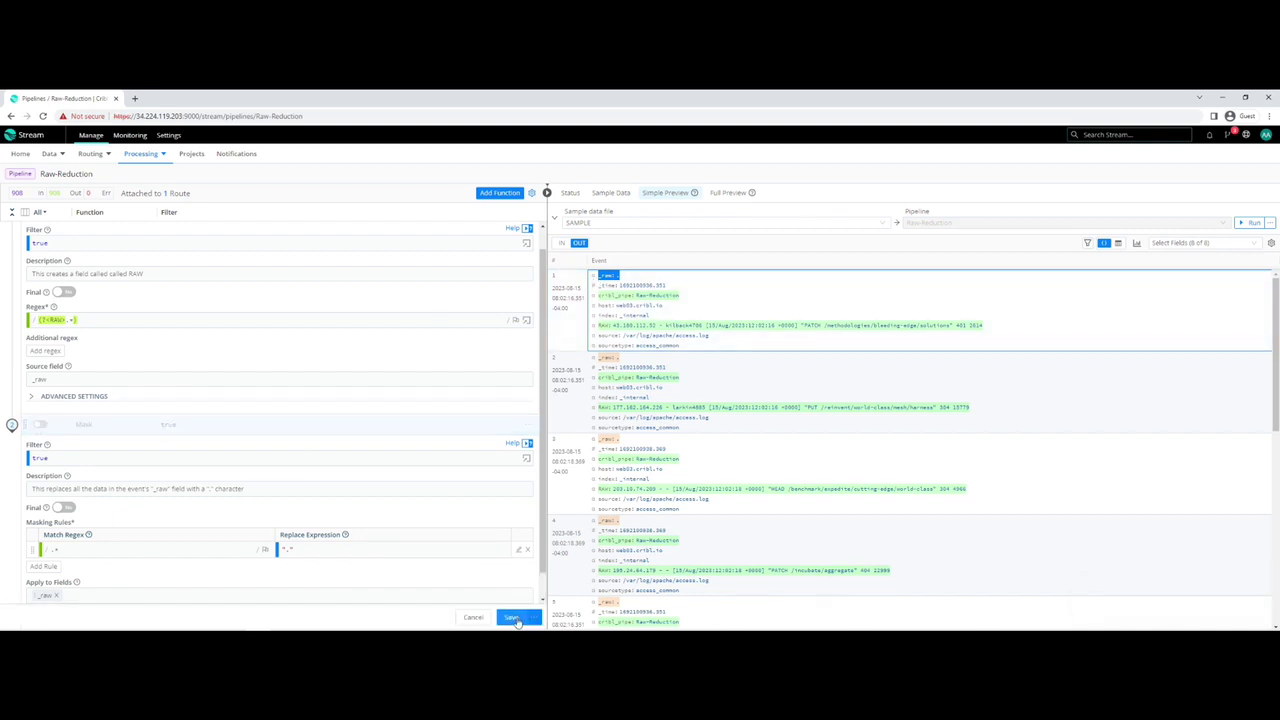
click(512, 617)
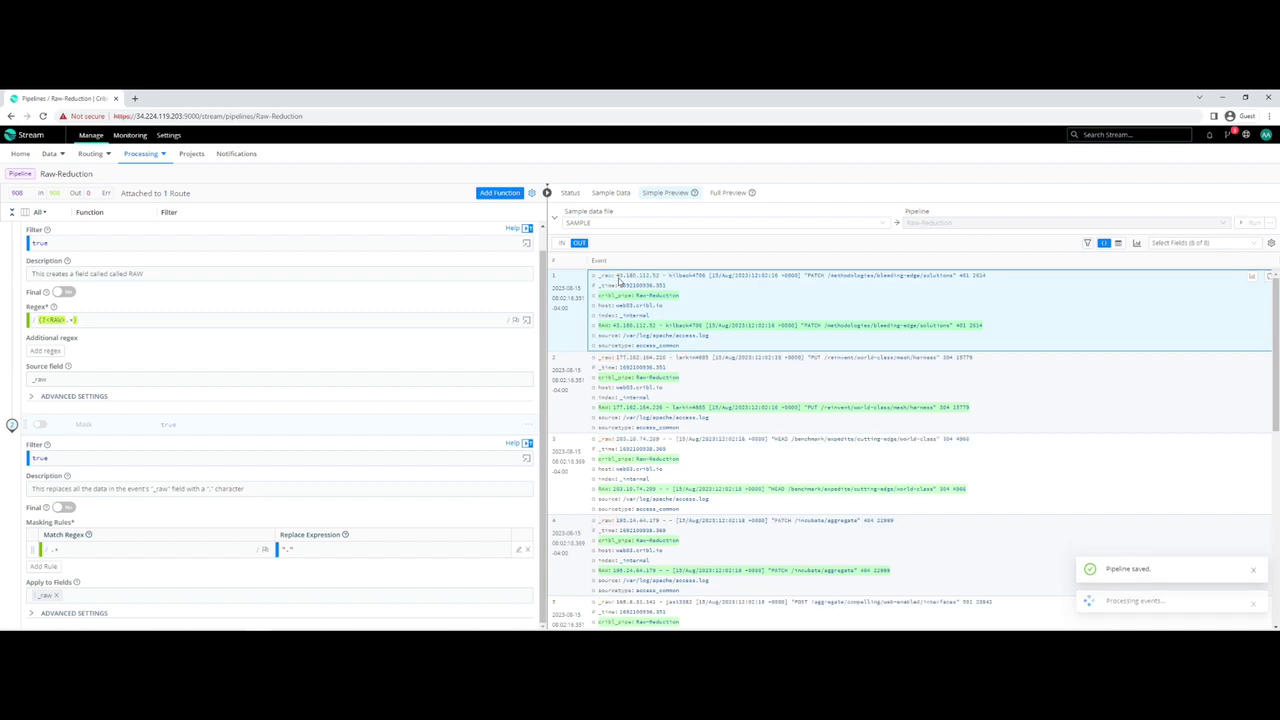
drag(618, 283, 950, 279)
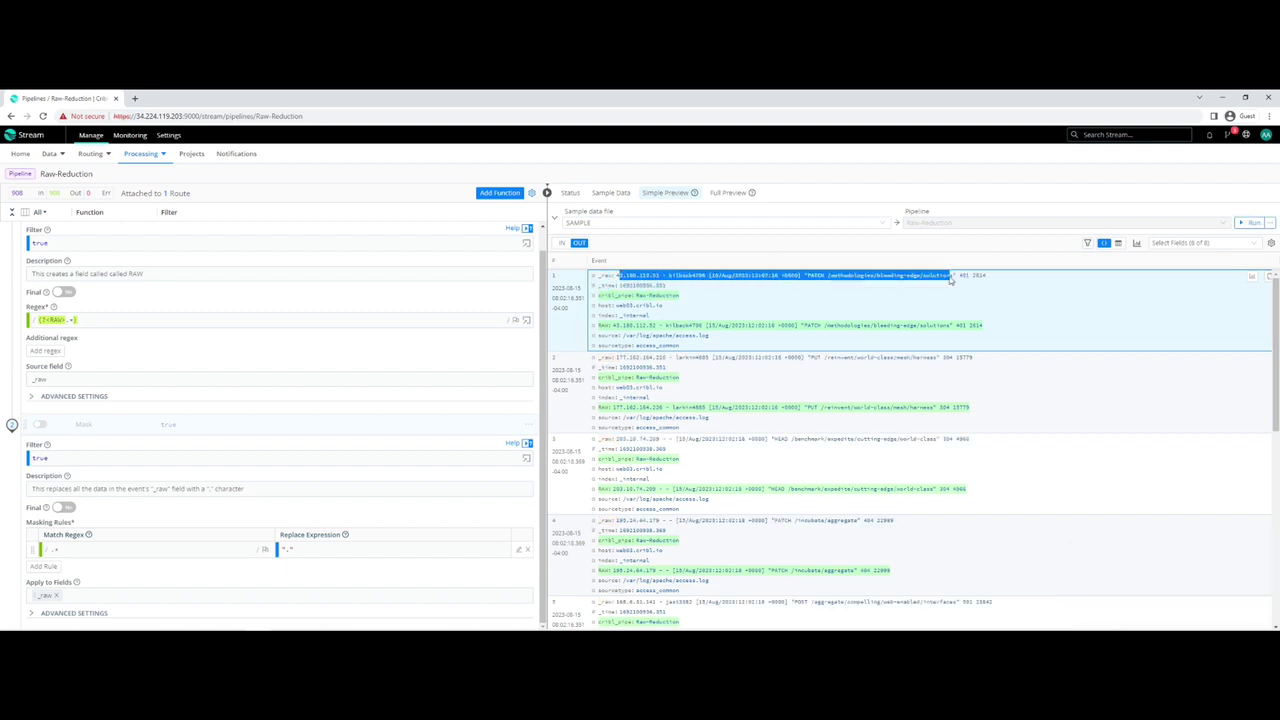
click(940, 326)
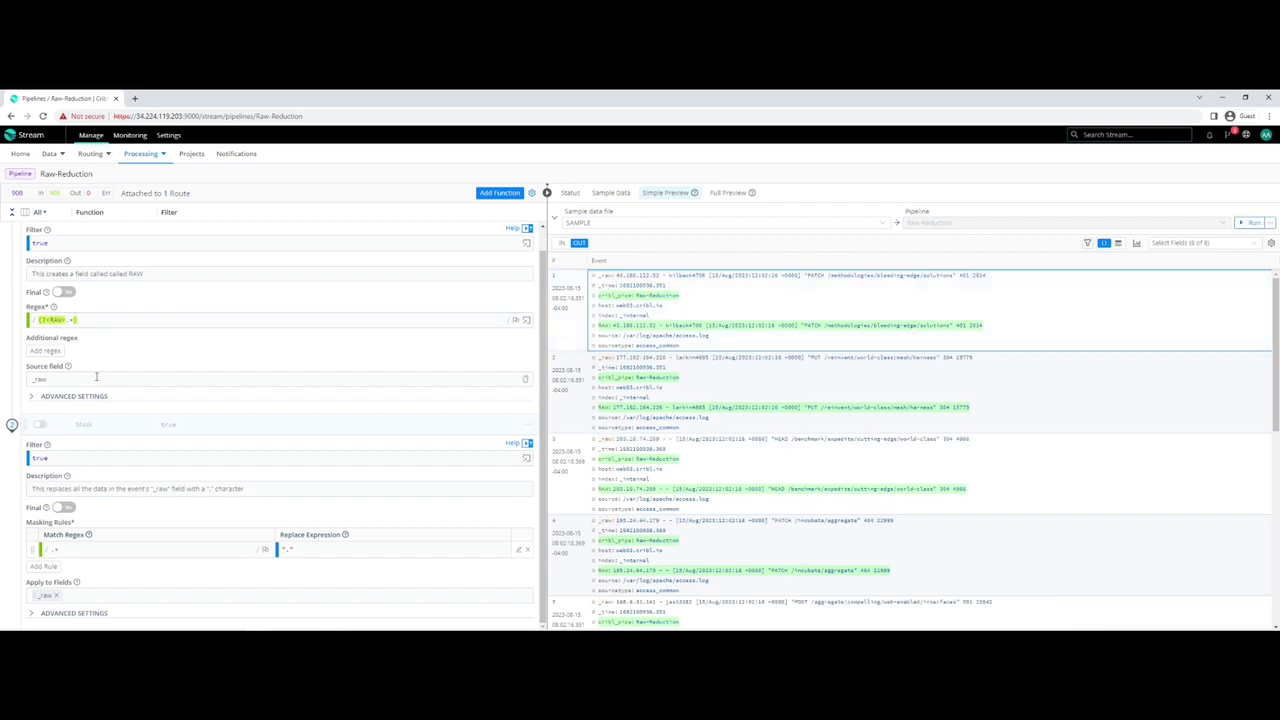
Step: Re-enable the Mask function, save the pipeline, and check the first event's _raw field in the preview
click(41, 425)
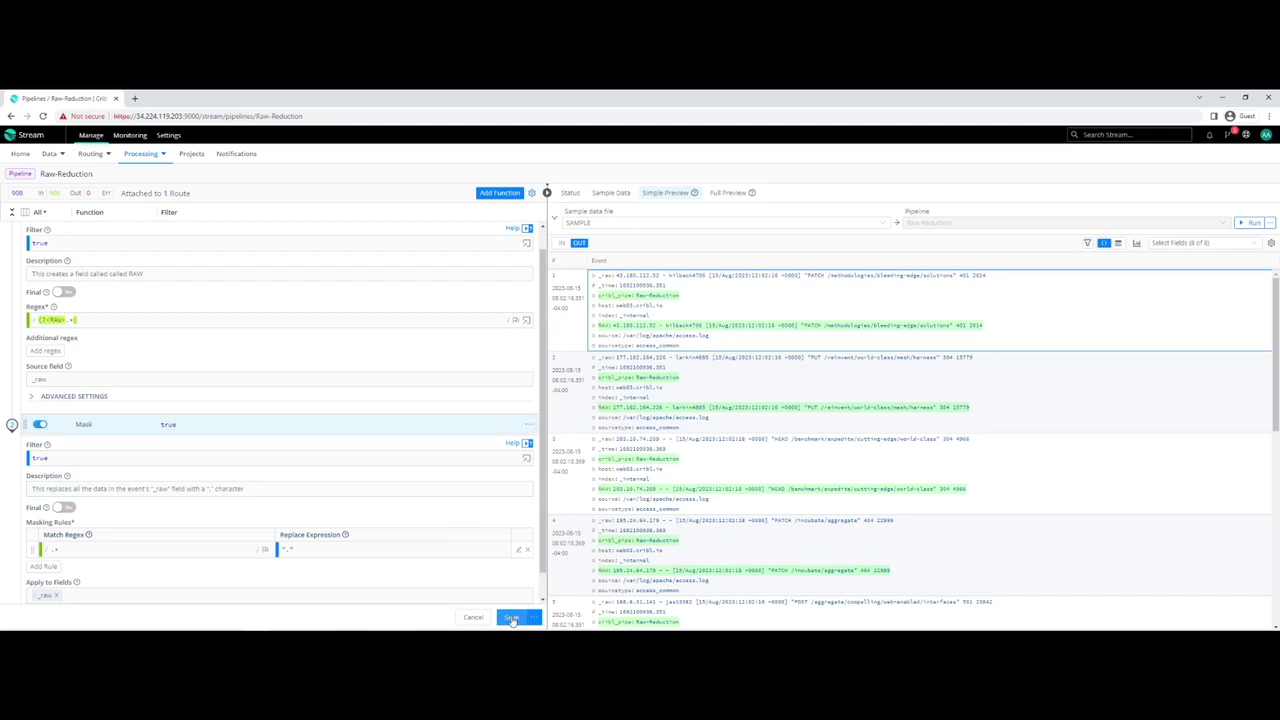
click(512, 617)
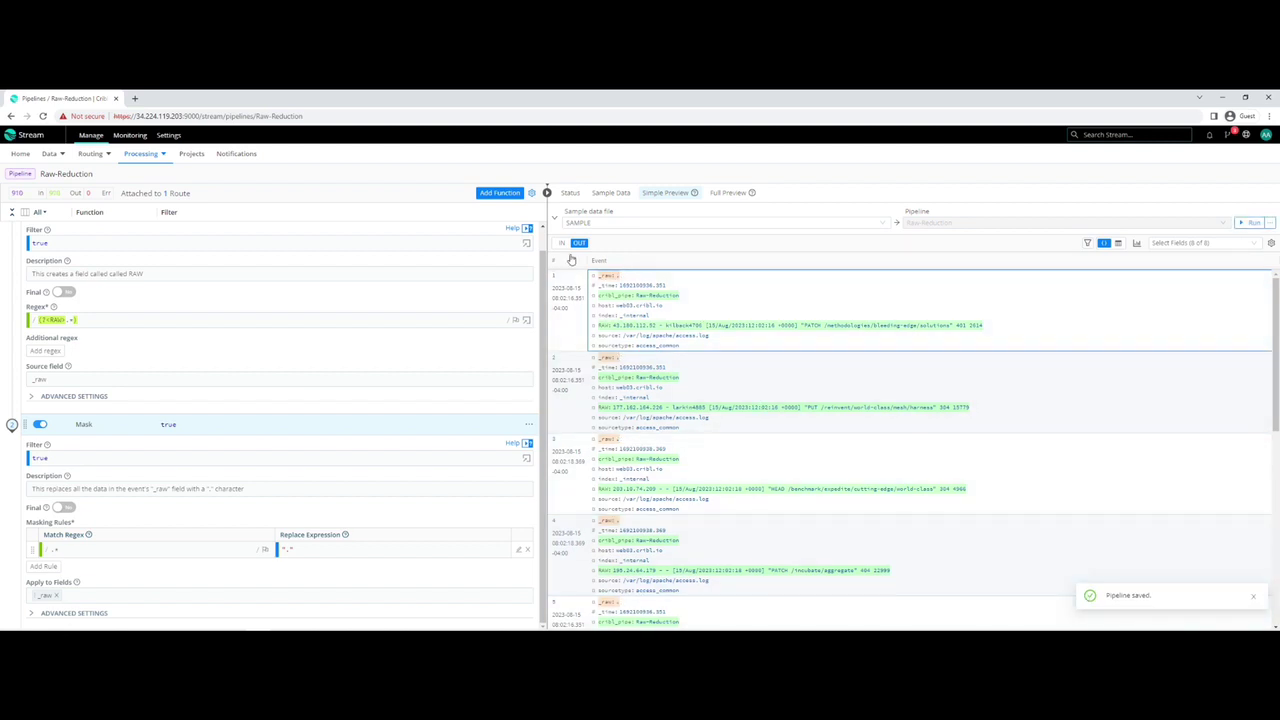
drag(628, 277, 604, 280)
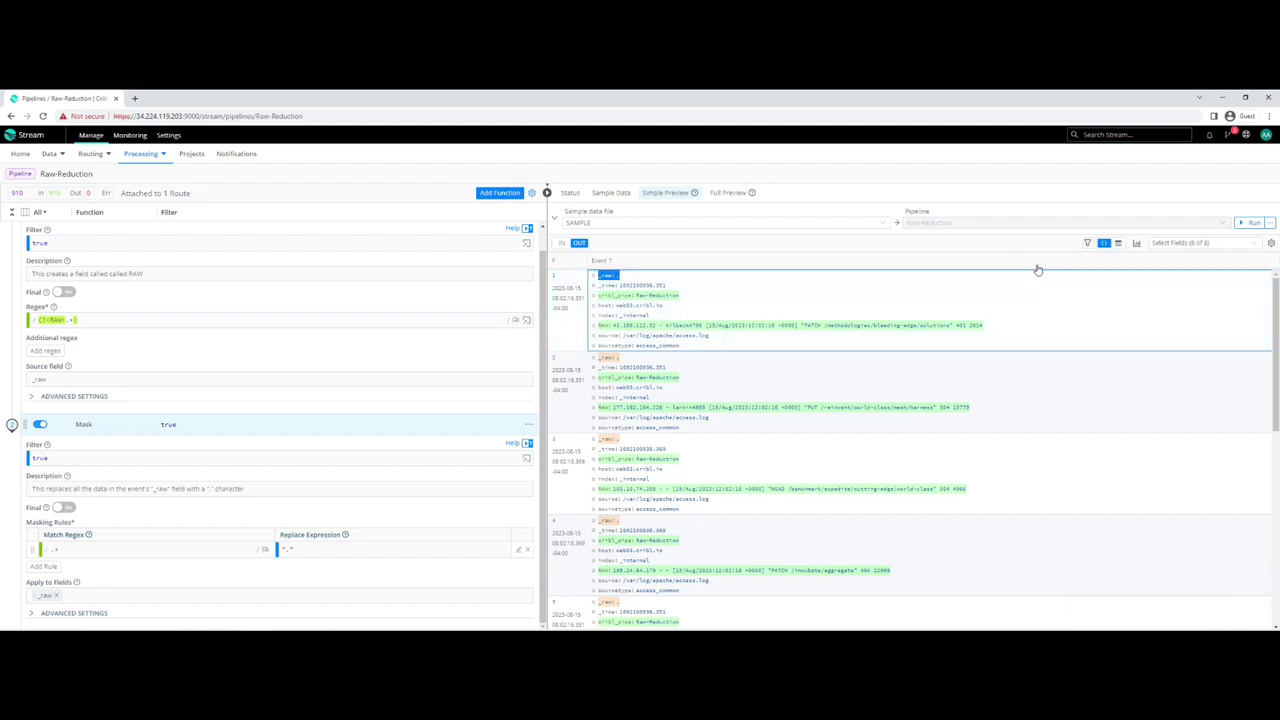
Step: Open the pipeline diagnostics statistics and review the _raw Length, Full Event Length, Number of Fields and Number of Events columns
click(1136, 246)
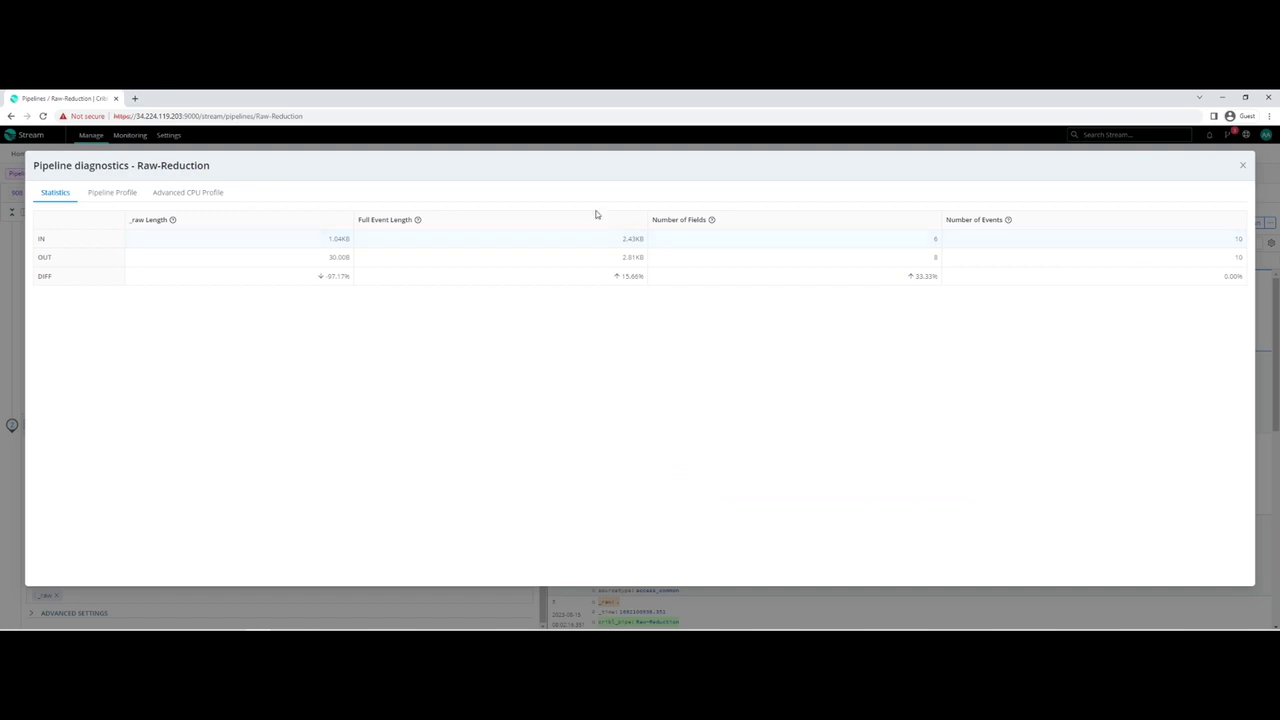
drag(130, 221, 185, 226)
drag(37, 239, 56, 263)
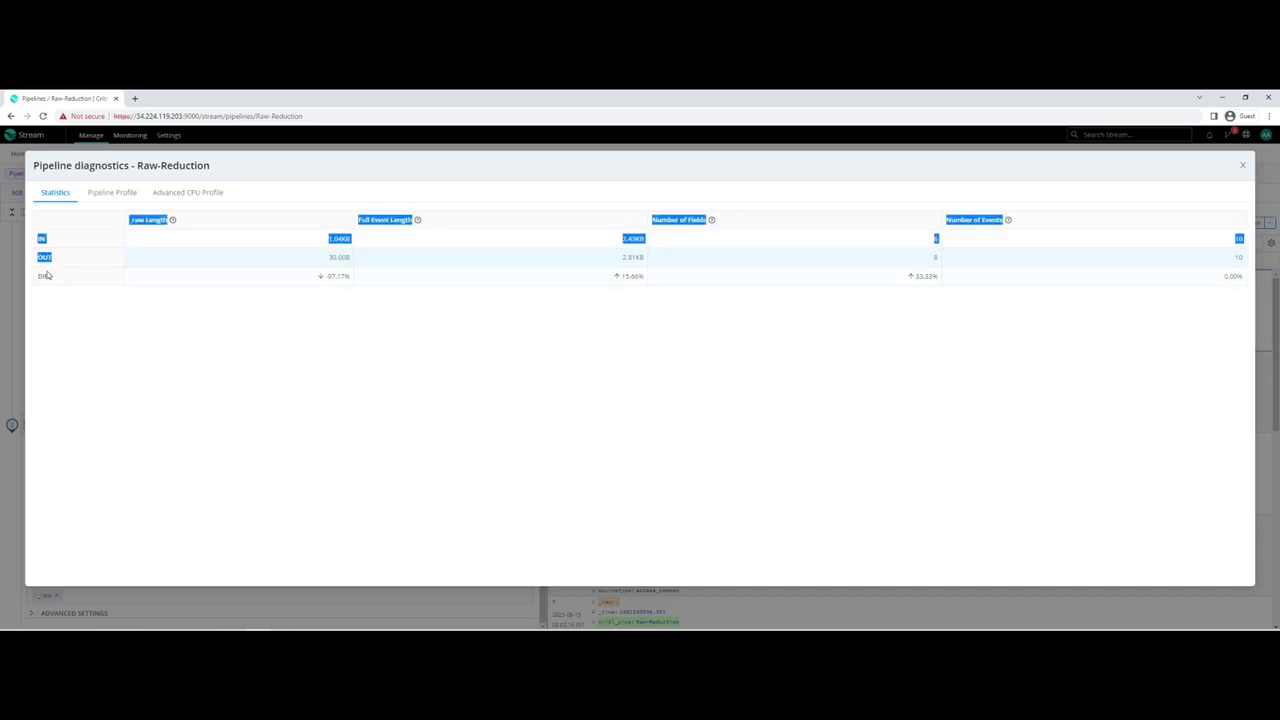
click(47, 273)
drag(170, 221, 131, 221)
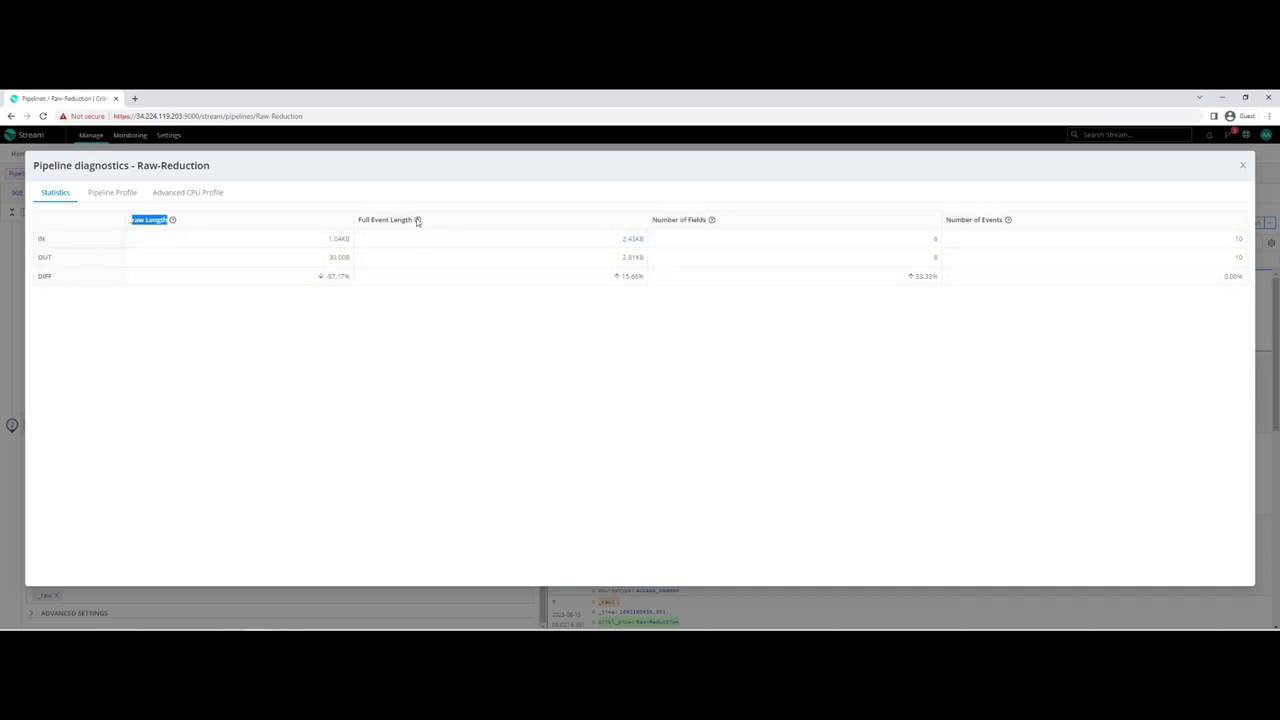
drag(417, 220, 358, 222)
drag(738, 222, 637, 222)
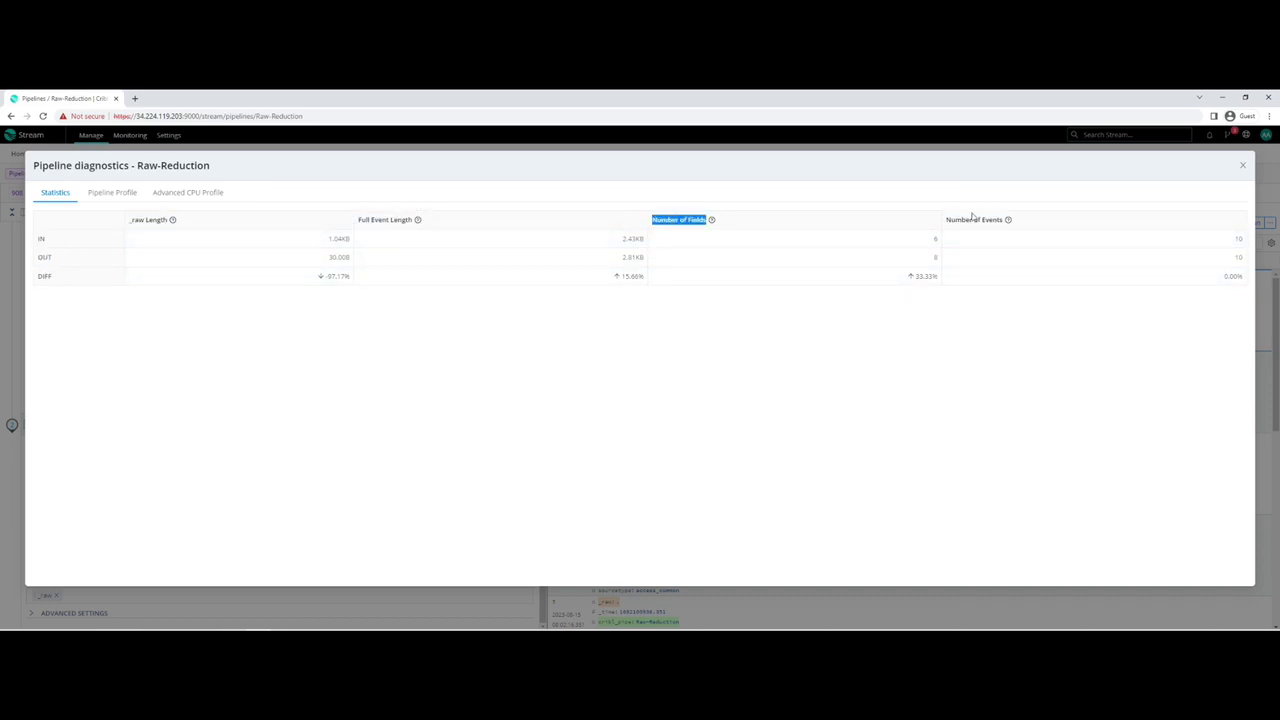
drag(1005, 220, 909, 231)
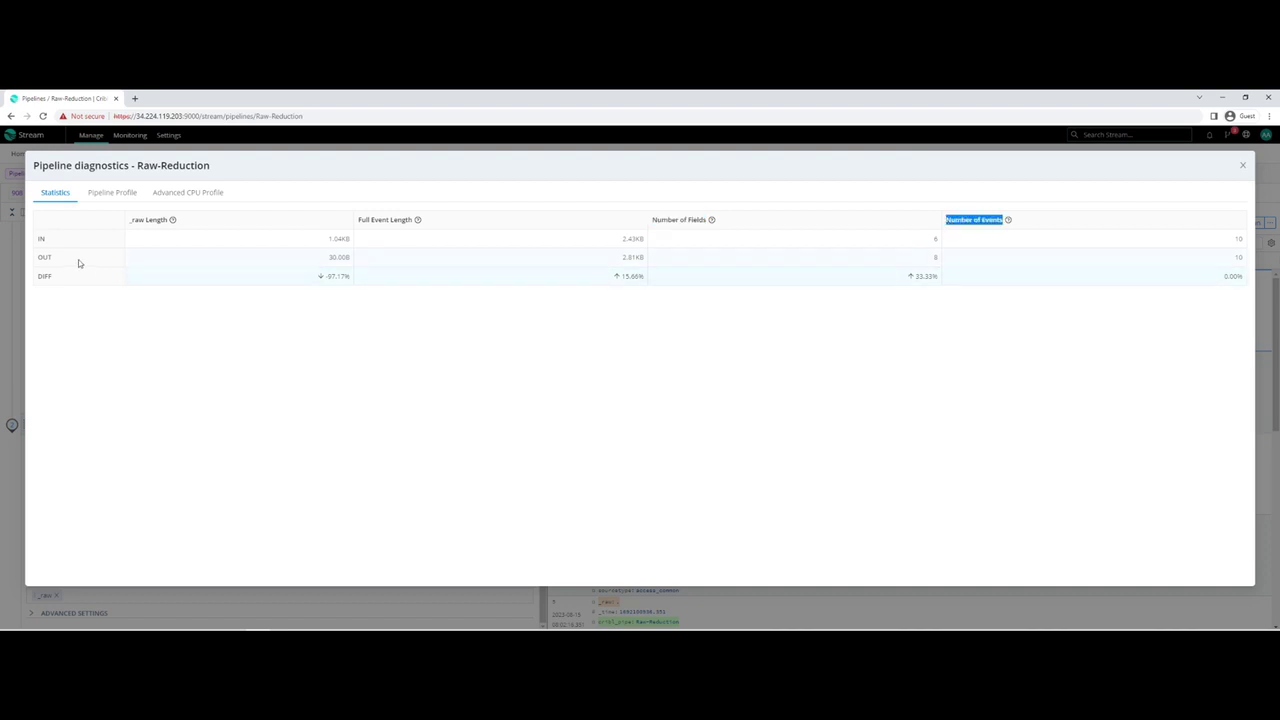
Step: Compare the OUT and DIFF rows in the statistics, examine the _raw length difference, and close the diagnostics
drag(66, 250, 30, 280)
click(291, 286)
drag(325, 284, 353, 283)
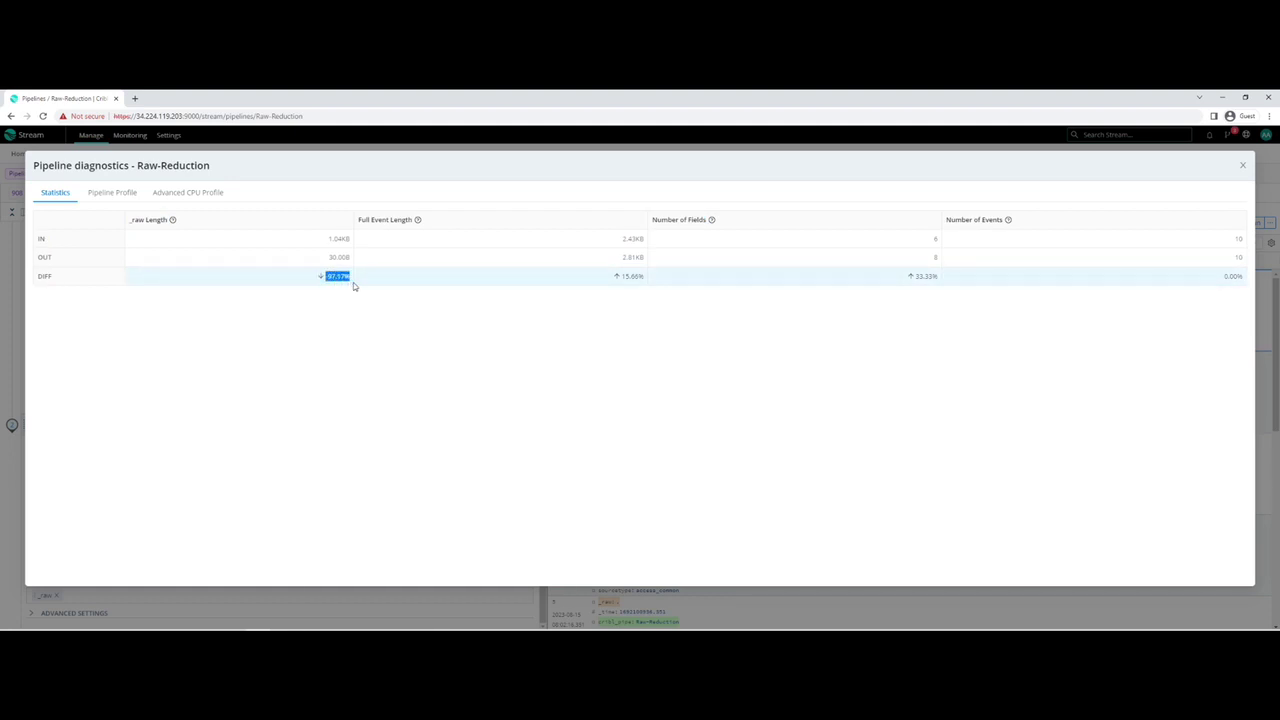
click(636, 321)
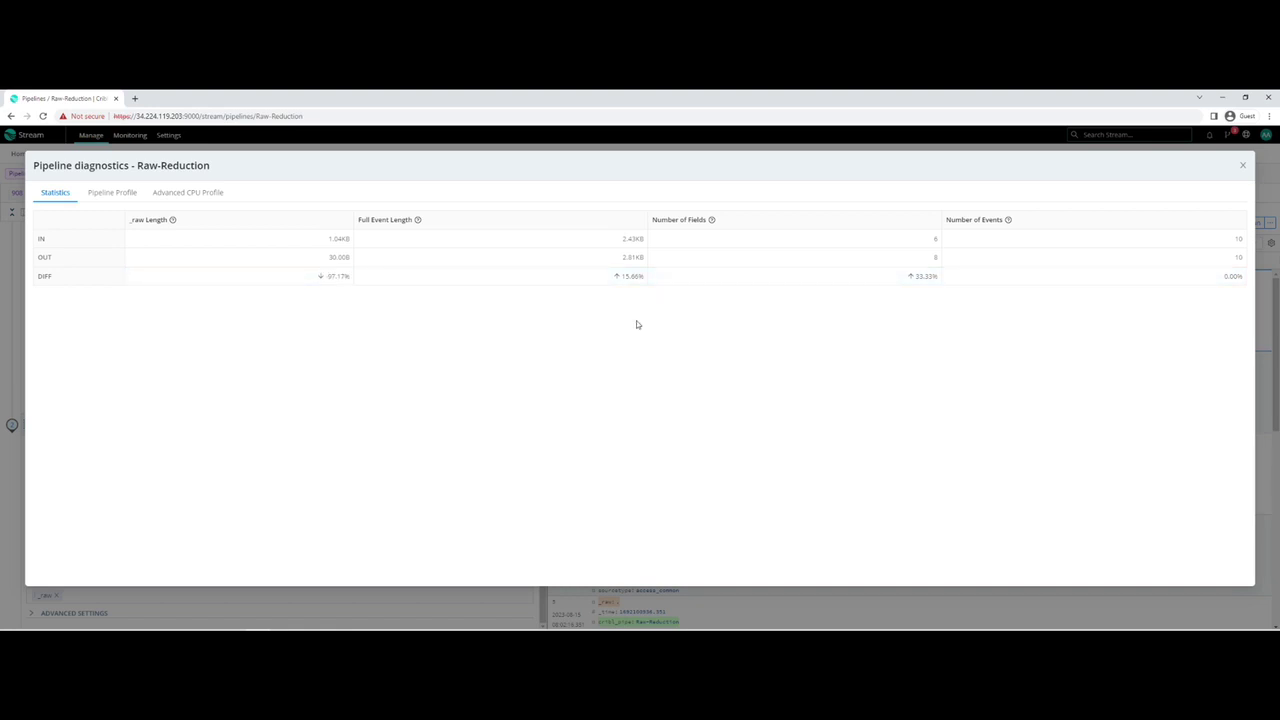
click(1242, 166)
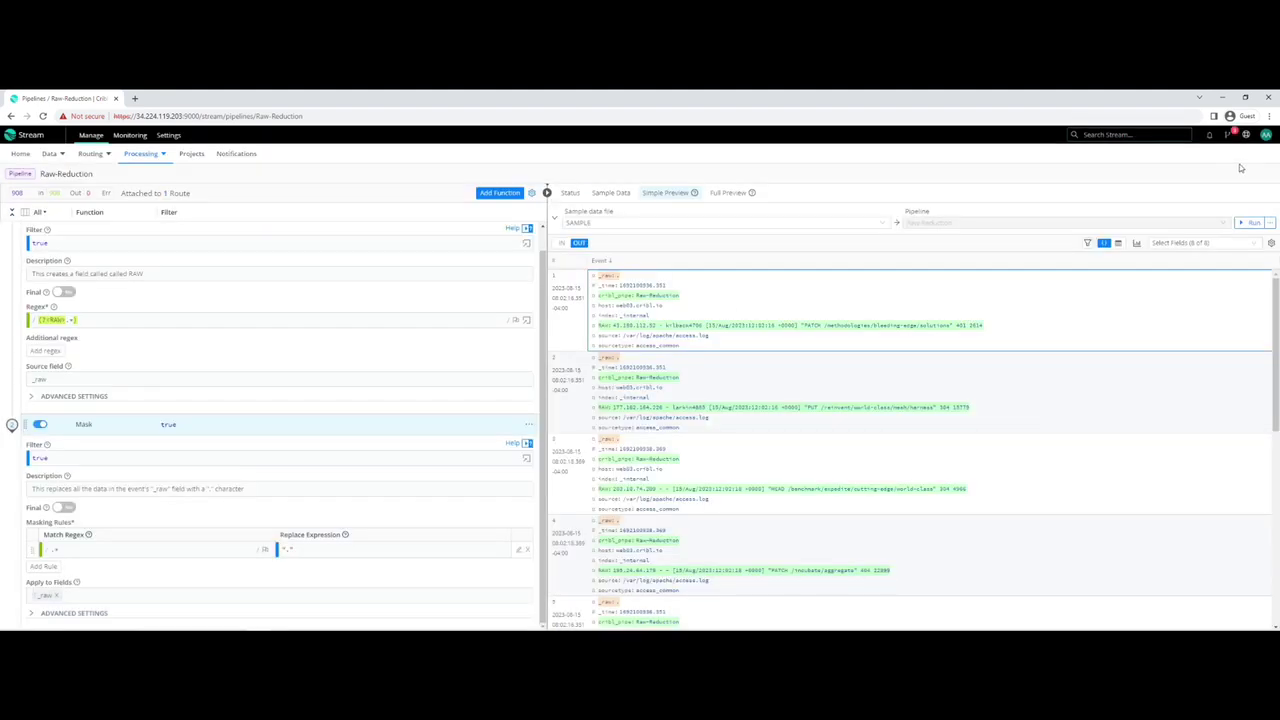
Step: Review the preview's display, sample-saving and download options, and return to the Stream home page
click(1271, 243)
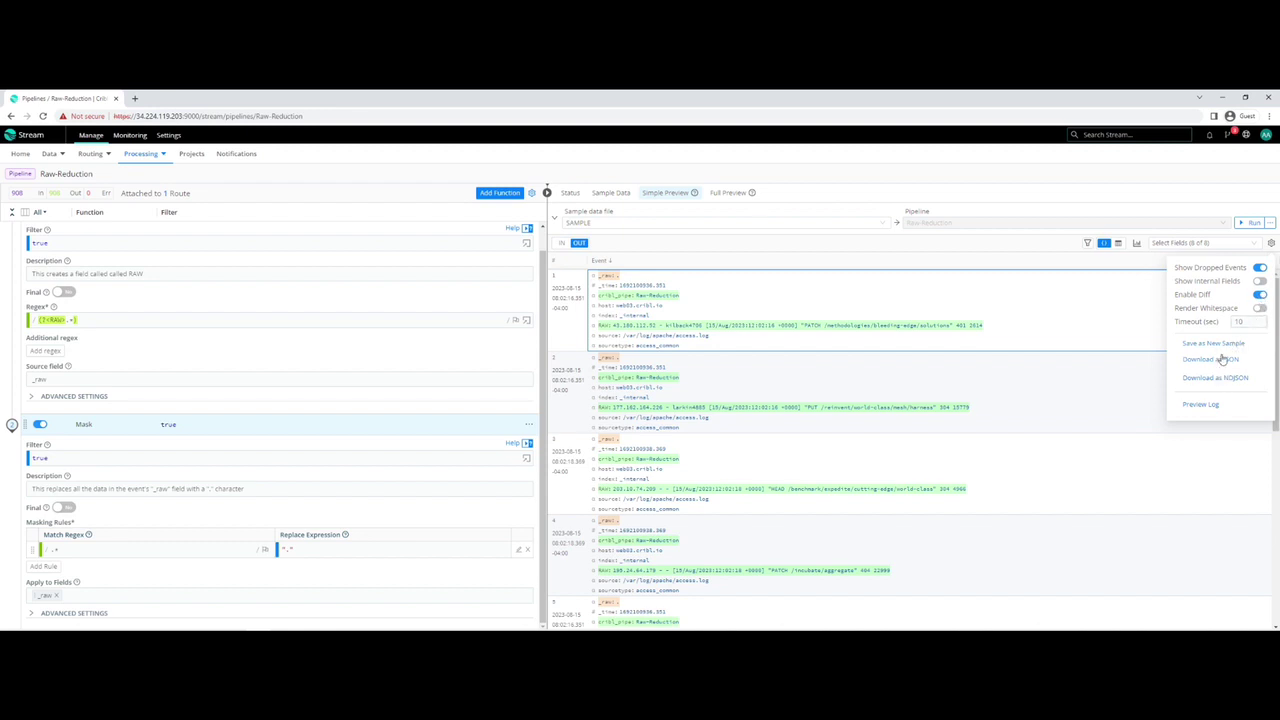
click(837, 286)
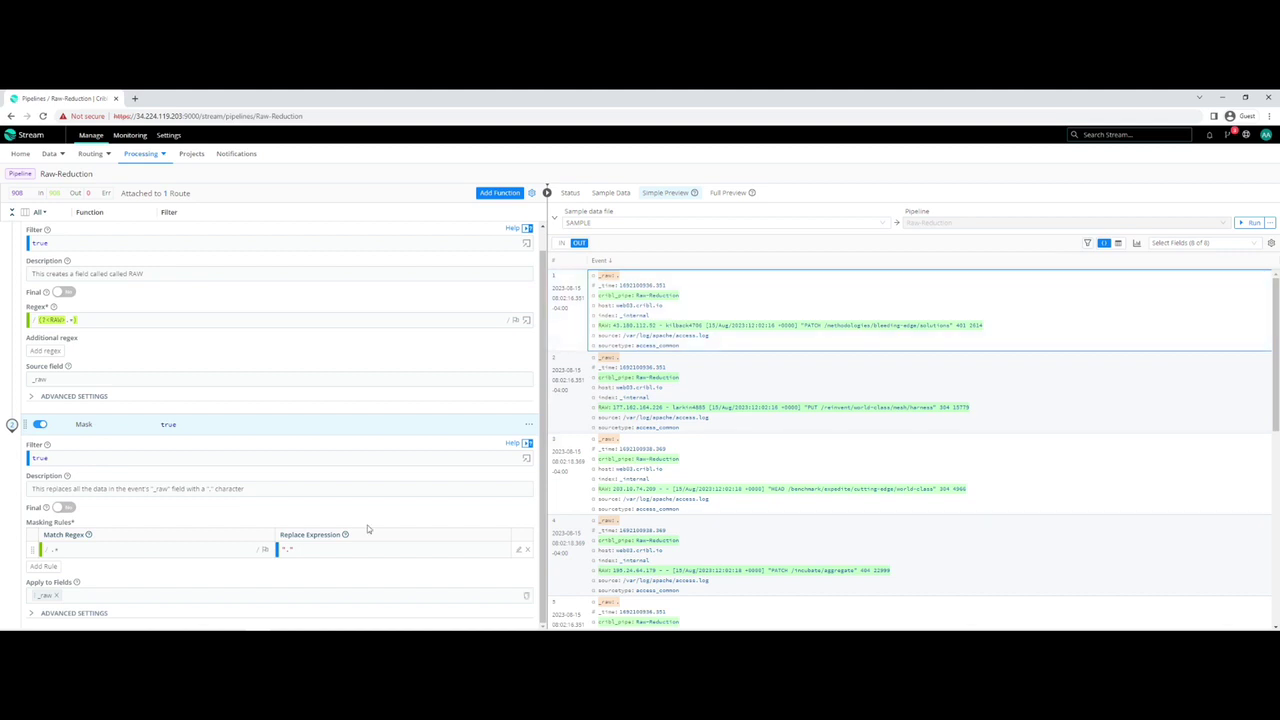
click(37, 136)
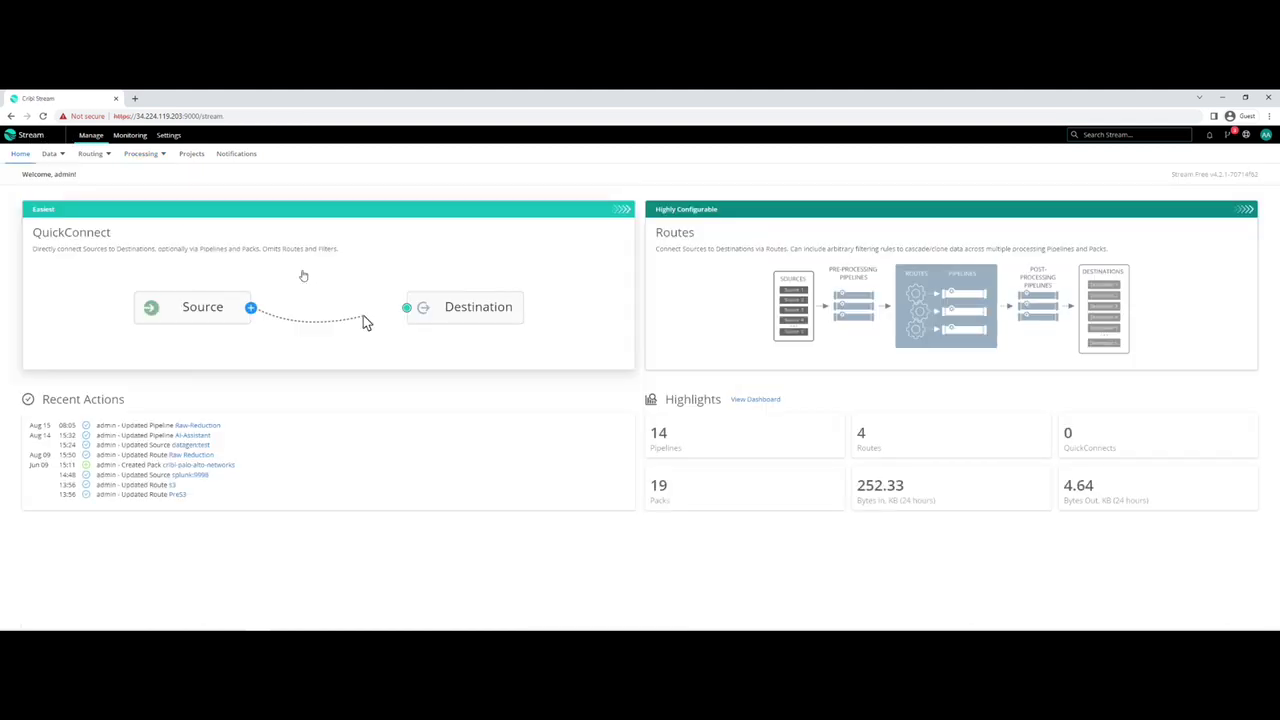